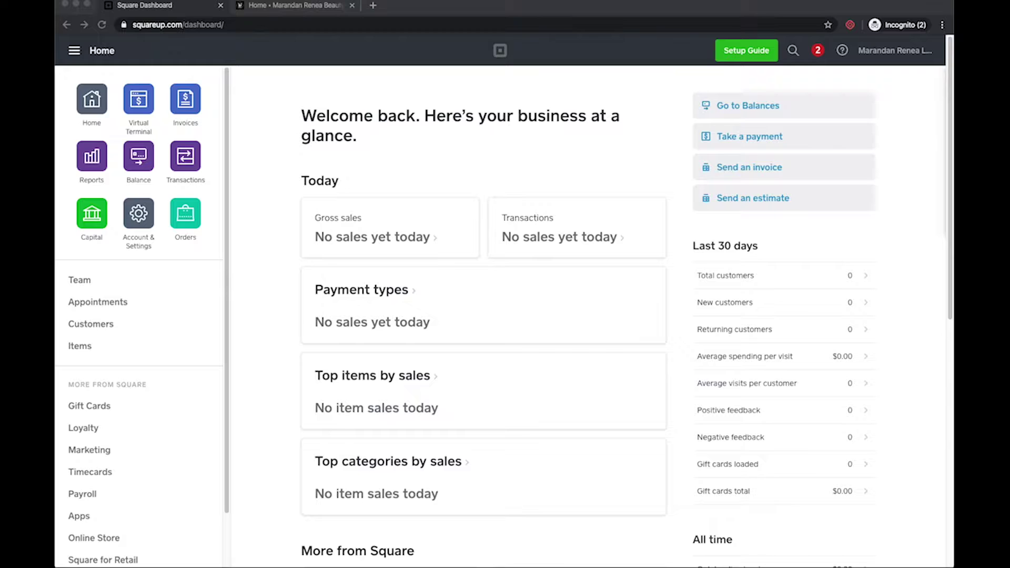
Switch from the Square Dashboard to the 'Home - Marandan Renea Beauty' website tab
{"action": "left_click", "coordinate": [191, 392]}
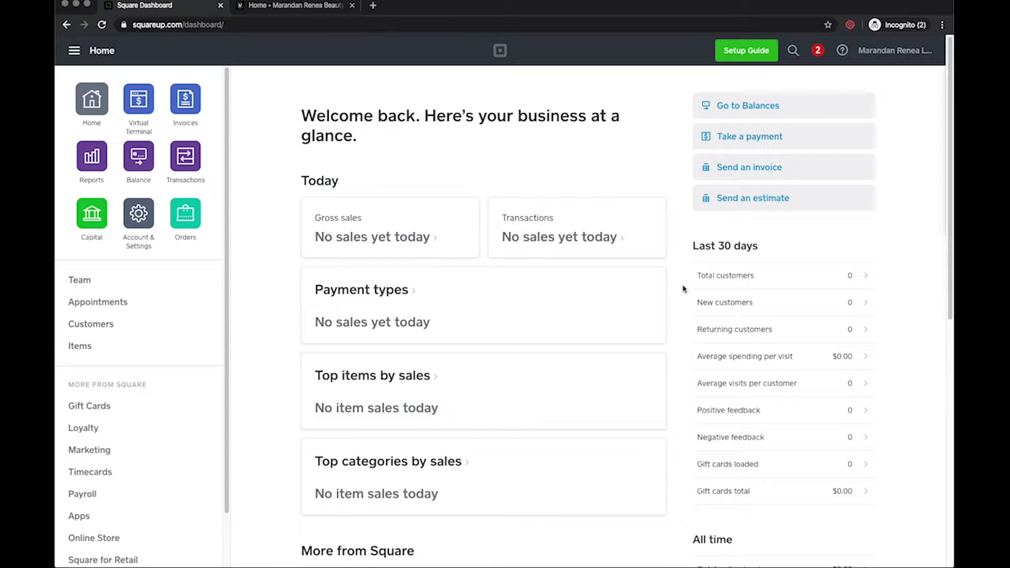
{"action": "left_click", "coordinate": [316, 5]}
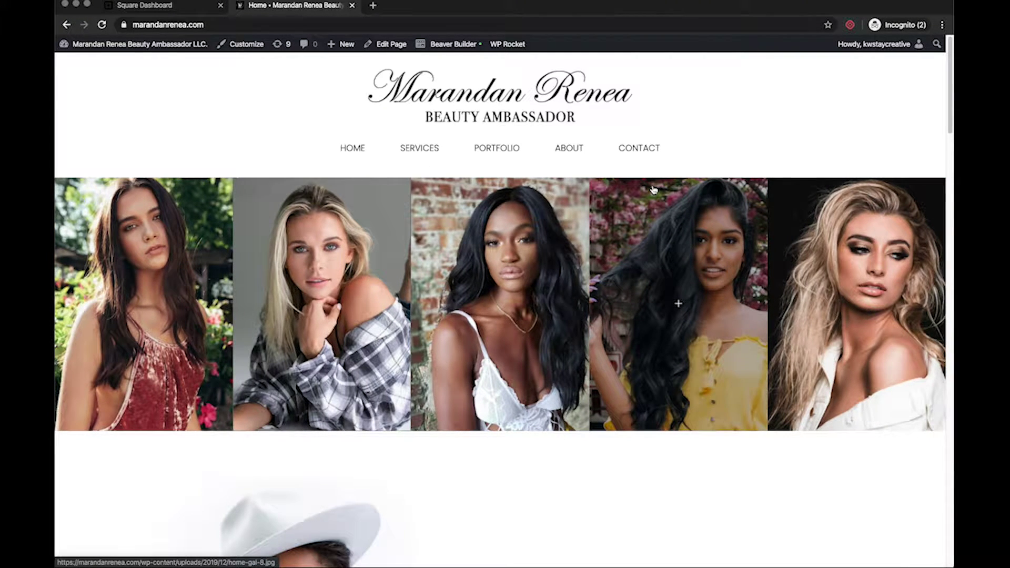
Skim the Marandan Renea home page, then go back to the Square Dashboard tab
{"action": "scroll", "coordinate": [656, 263], "scroll_direction": "down", "scroll_amount": 5}
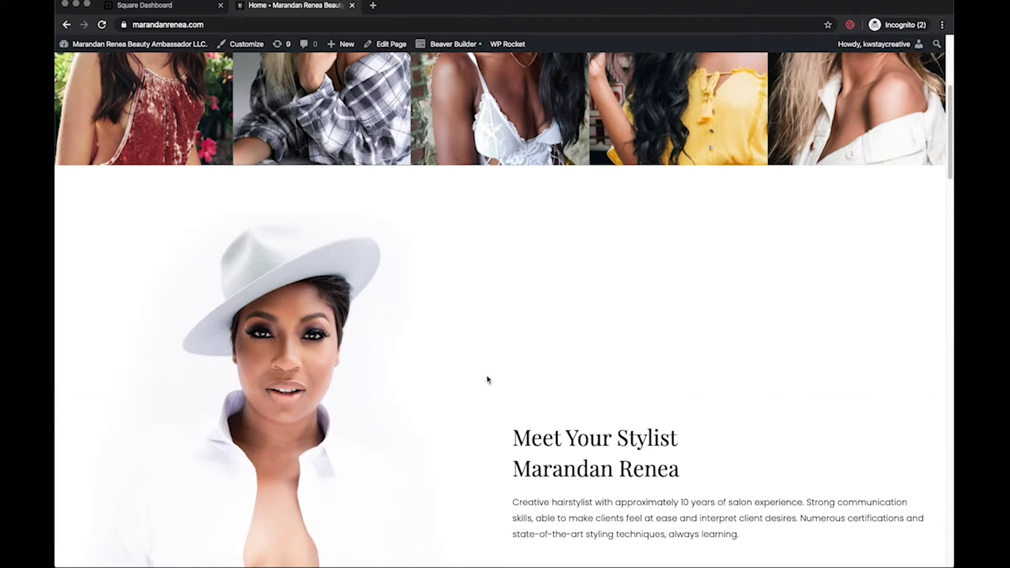
{"action": "scroll", "coordinate": [627, 338], "scroll_direction": "up", "scroll_amount": 5}
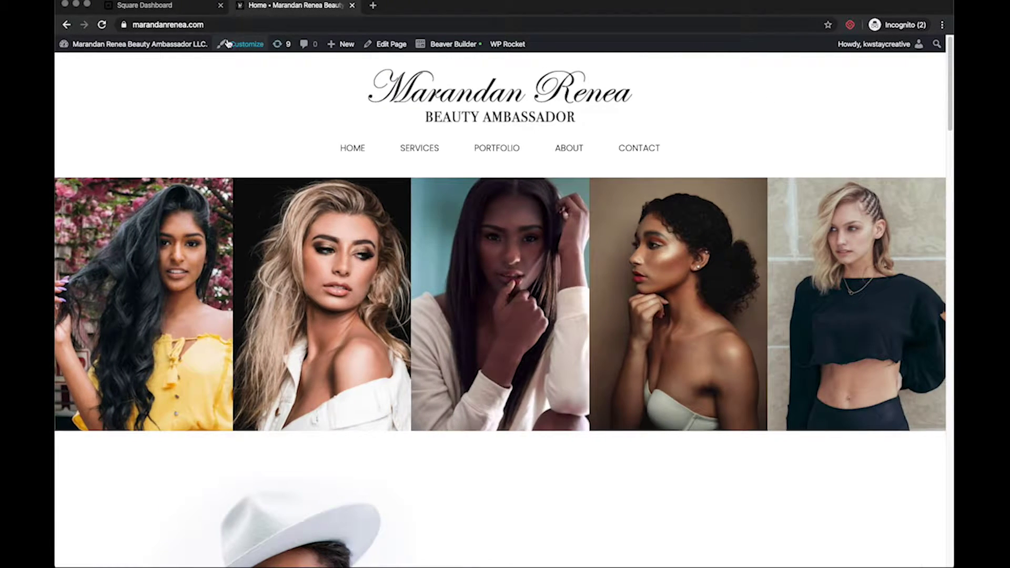
{"action": "left_click", "coordinate": [167, 8]}
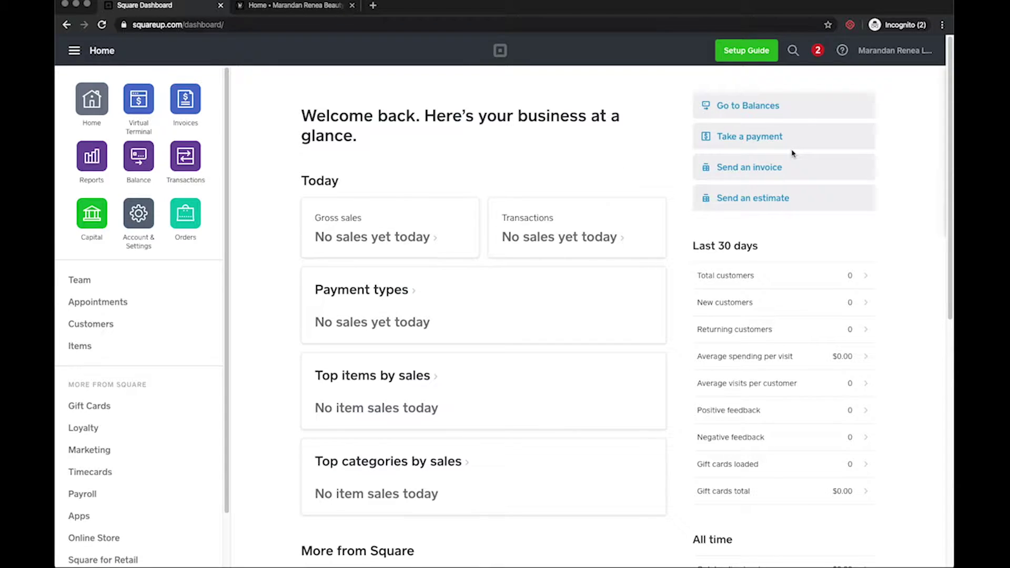
Go to Gift Cards, expand eGift Cards and open its Configure page
{"action": "left_click", "coordinate": [111, 412]}
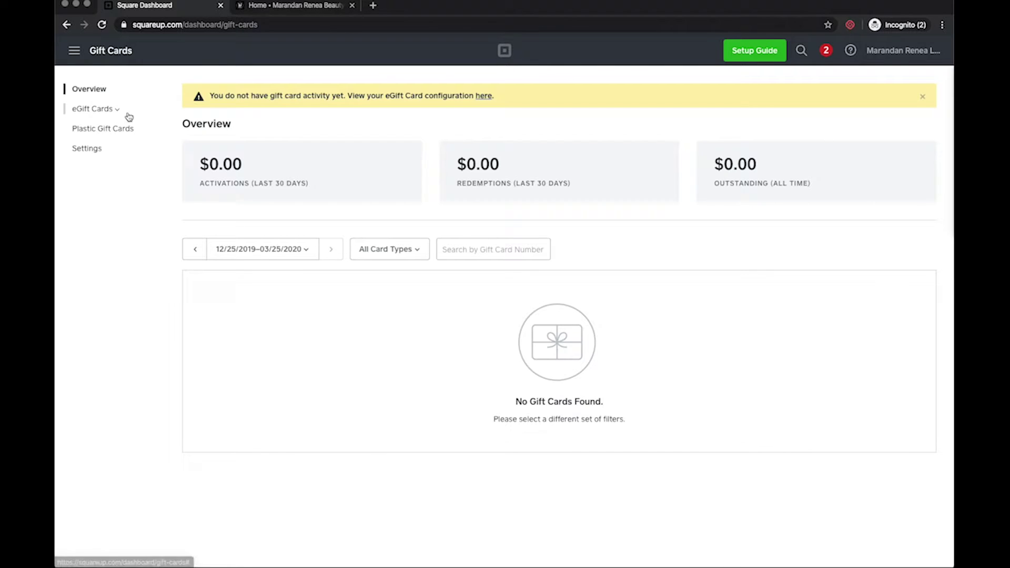
{"action": "left_click", "coordinate": [103, 113]}
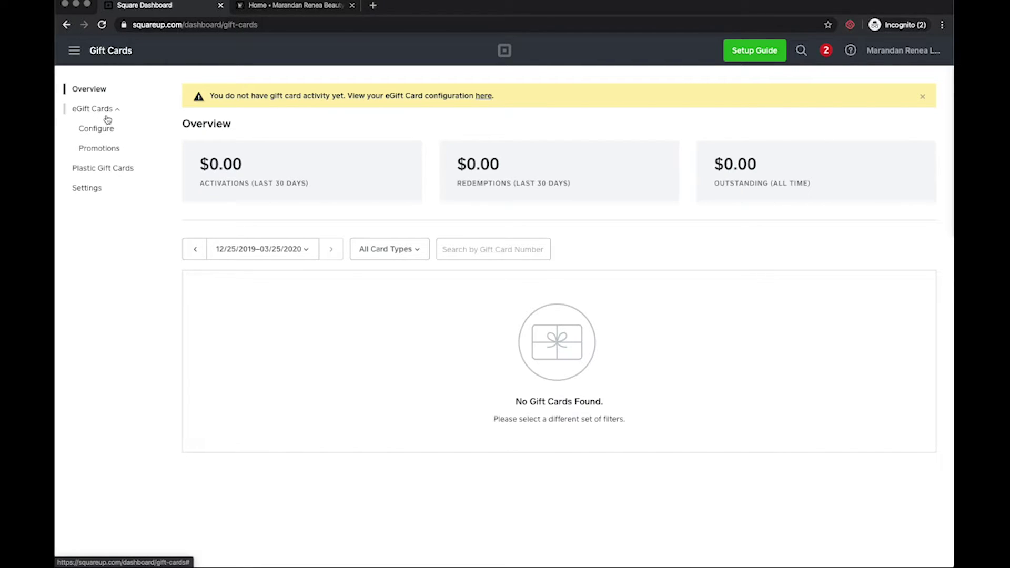
{"action": "left_click", "coordinate": [84, 108]}
{"action": "left_click", "coordinate": [86, 111]}
{"action": "left_click", "coordinate": [99, 129]}
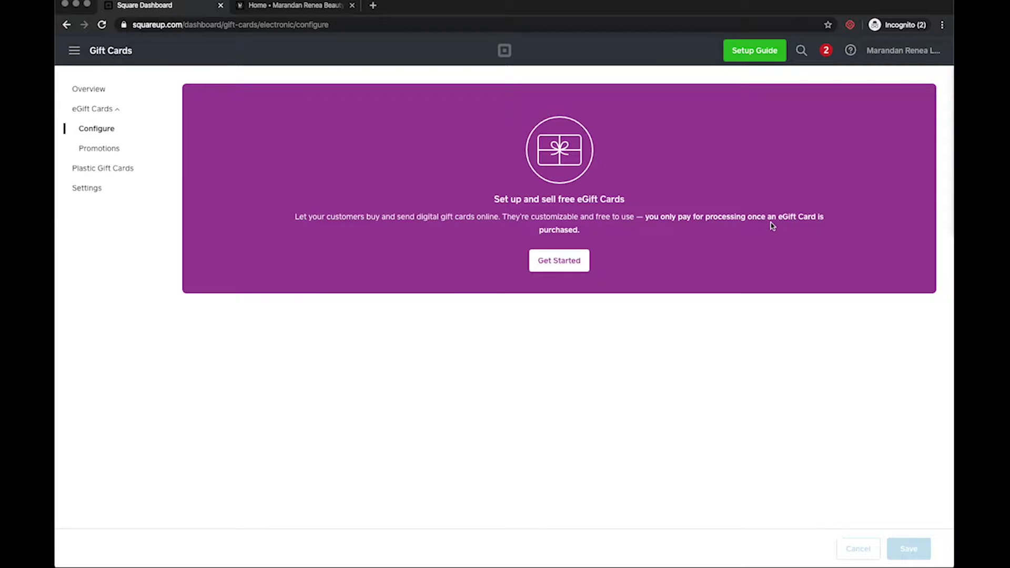
Start eGift Card setup and upload Desktop front.png as a saved custom card design
{"action": "left_click", "coordinate": [560, 263]}
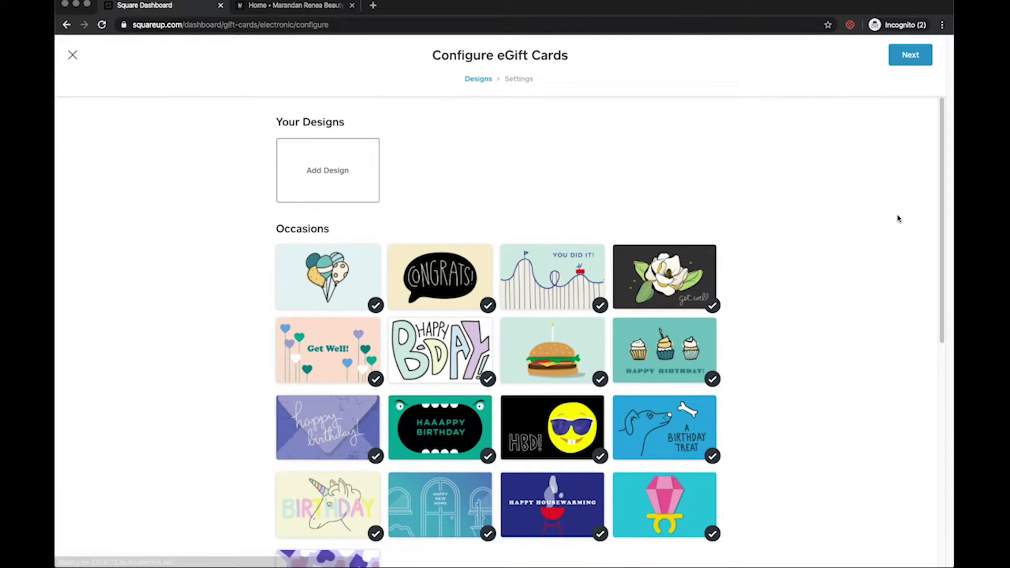
{"action": "scroll", "coordinate": [821, 223], "scroll_direction": "down", "scroll_amount": 3}
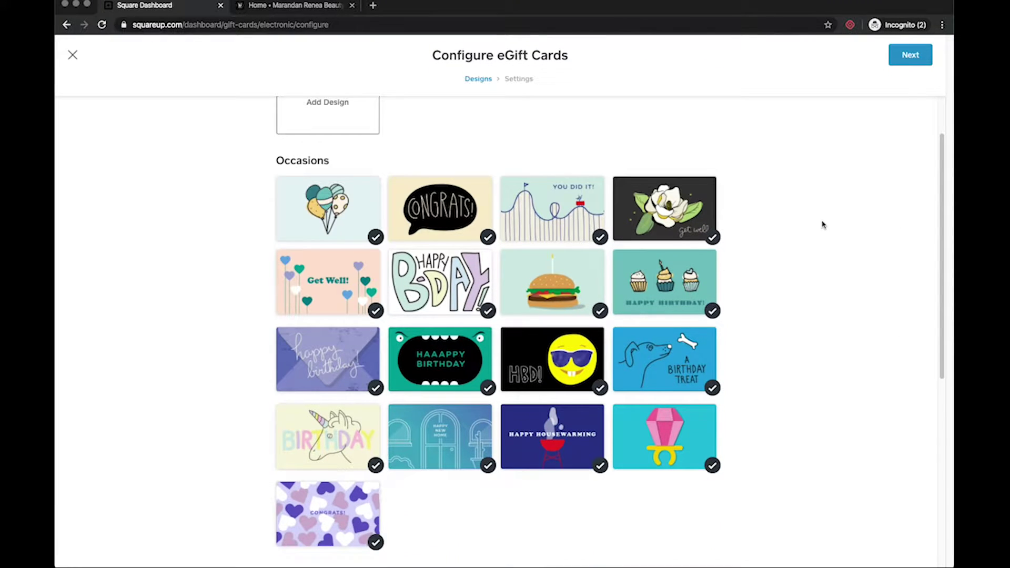
{"action": "scroll", "coordinate": [822, 223], "scroll_direction": "down", "scroll_amount": 5}
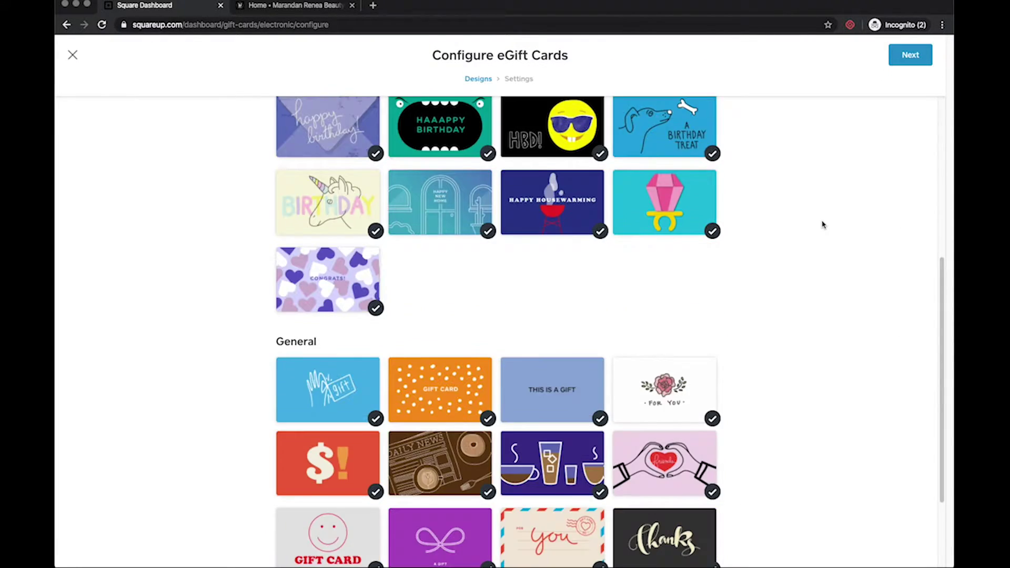
{"action": "scroll", "coordinate": [822, 224], "scroll_direction": "up", "scroll_amount": 8}
{"action": "left_click", "coordinate": [345, 182]}
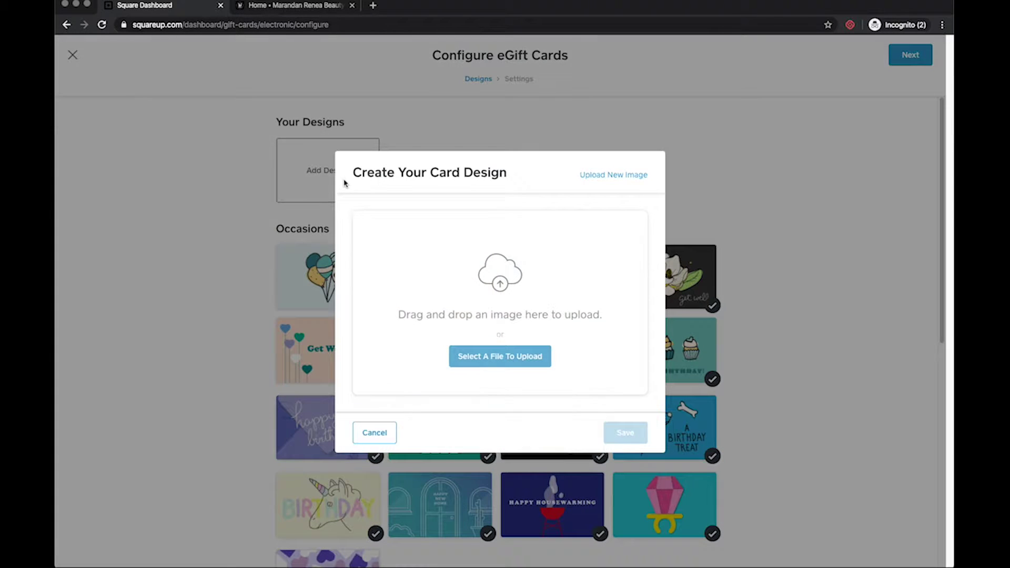
{"action": "left_click", "coordinate": [500, 363]}
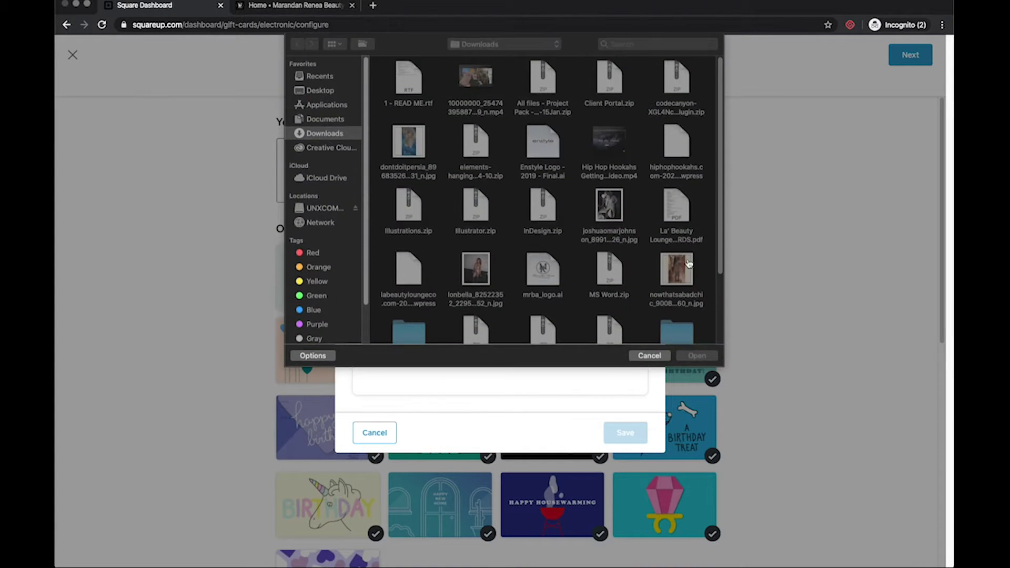
{"action": "left_click", "coordinate": [320, 91]}
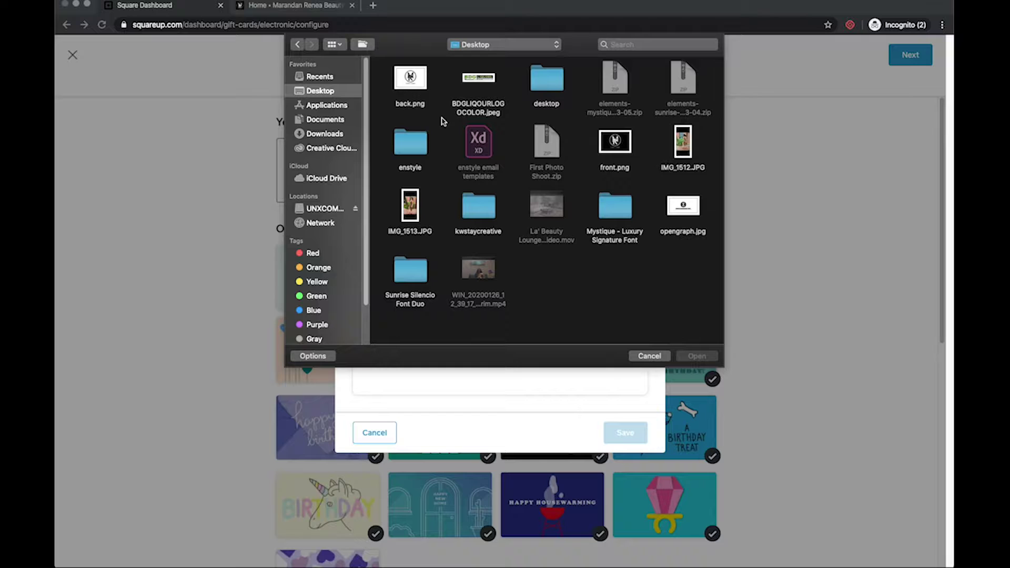
{"action": "left_click", "coordinate": [631, 143]}
{"action": "left_click", "coordinate": [699, 356]}
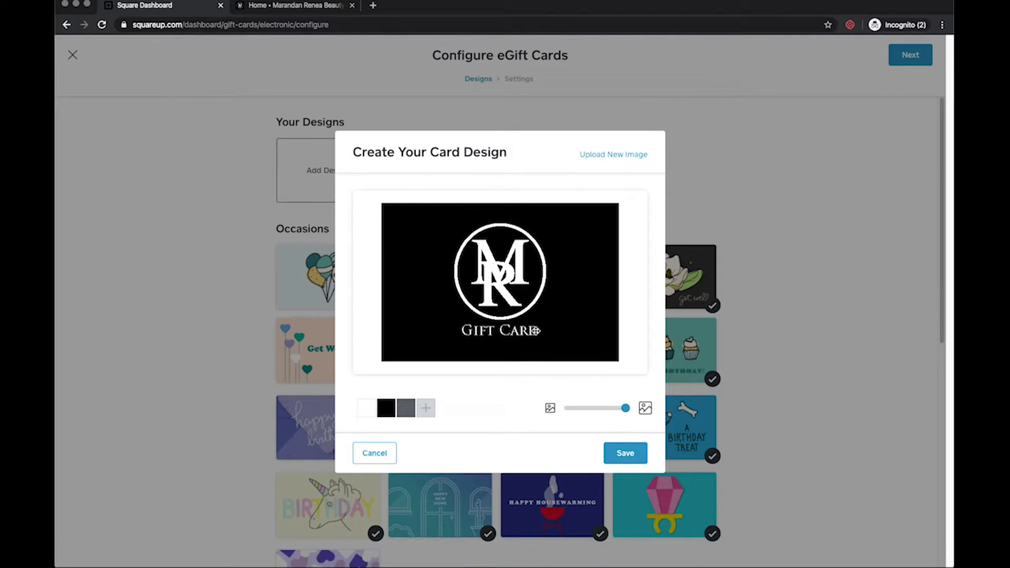
{"action": "left_click", "coordinate": [628, 455]}
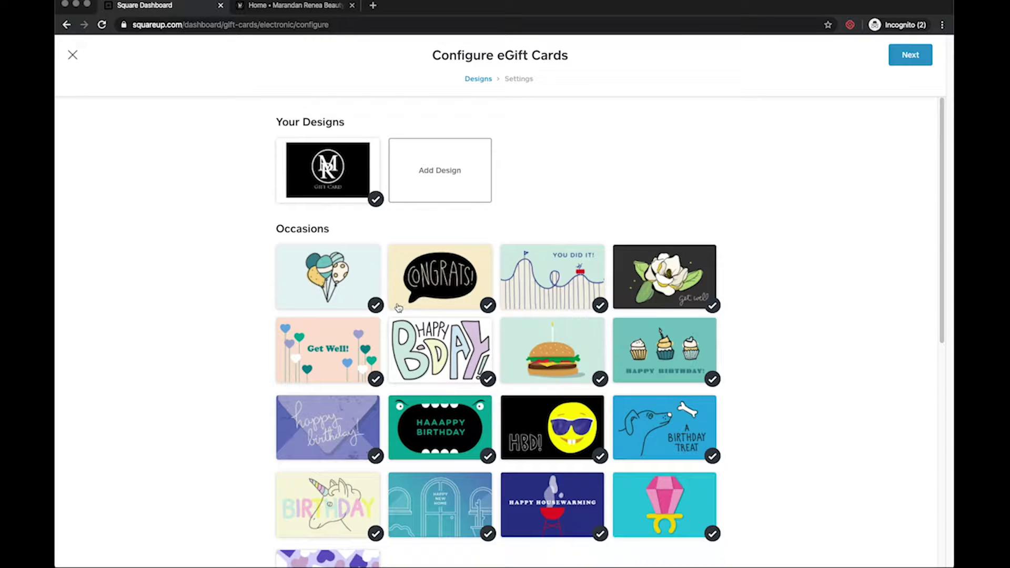
Deselect every stock General eGift card design, from balloons and birthdays to Thank You
{"action": "left_click", "coordinate": [373, 307]}
{"action": "left_click", "coordinate": [495, 310]}
{"action": "left_click", "coordinate": [592, 305]}
{"action": "left_click", "coordinate": [707, 305]}
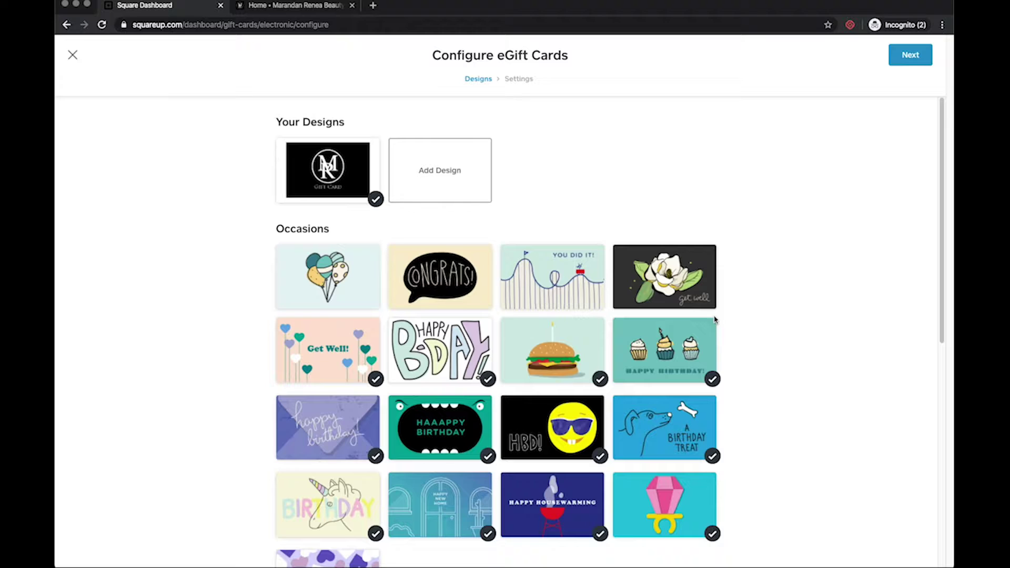
{"action": "left_click", "coordinate": [707, 387]}
{"action": "left_click", "coordinate": [605, 381]}
{"action": "left_click", "coordinate": [376, 379]}
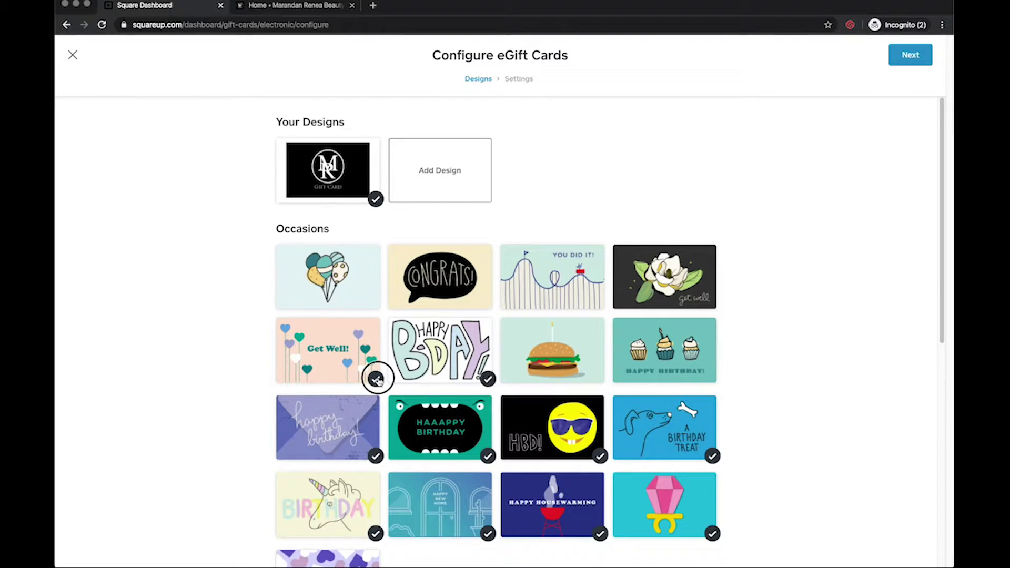
{"action": "left_click", "coordinate": [376, 456]}
{"action": "left_click", "coordinate": [476, 455]}
{"action": "left_click", "coordinate": [594, 452]}
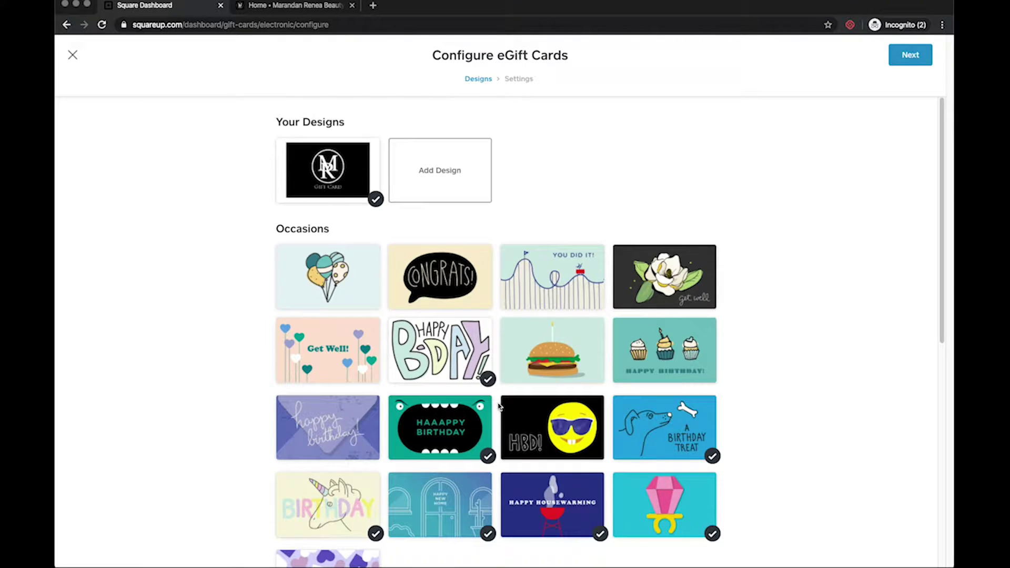
{"action": "left_click", "coordinate": [482, 375]}
{"action": "left_click", "coordinate": [667, 459]}
{"action": "scroll", "coordinate": [778, 433], "scroll_direction": "down", "scroll_amount": 2}
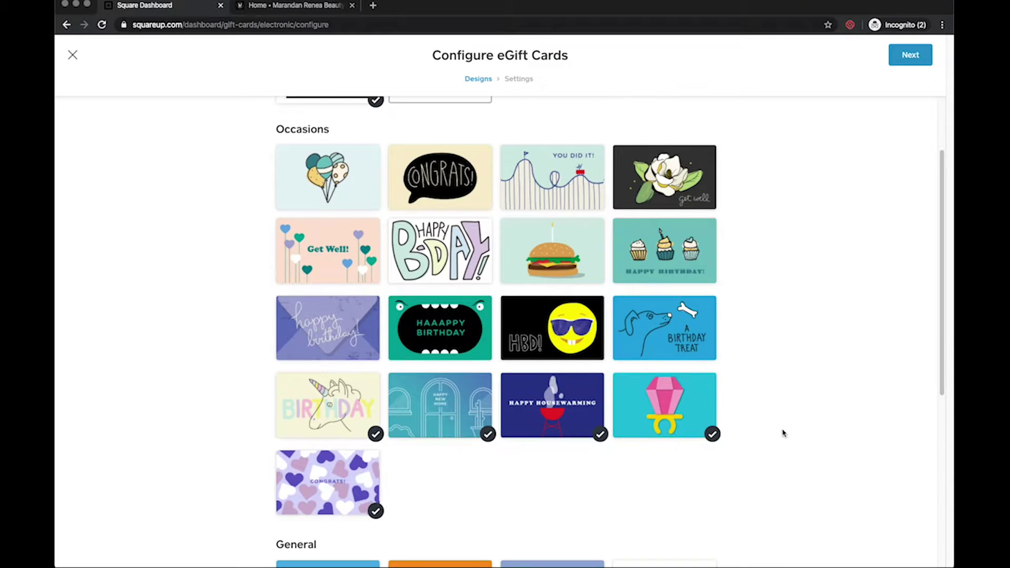
{"action": "left_click", "coordinate": [711, 433]}
{"action": "left_click", "coordinate": [597, 437]}
{"action": "left_click", "coordinate": [487, 438]}
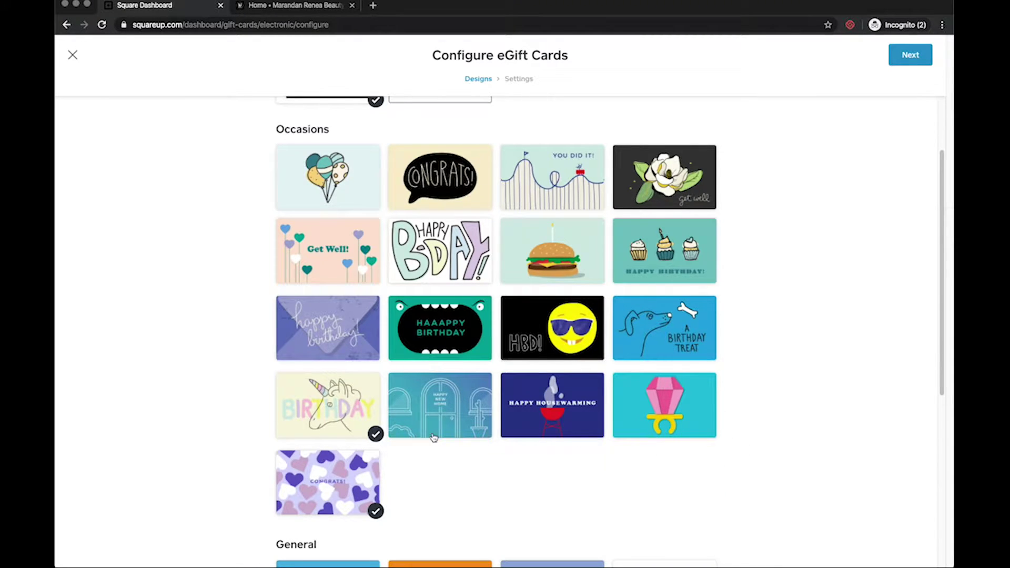
{"action": "left_click", "coordinate": [377, 436]}
{"action": "left_click", "coordinate": [375, 509]}
{"action": "scroll", "coordinate": [432, 508], "scroll_direction": "down", "scroll_amount": 6}
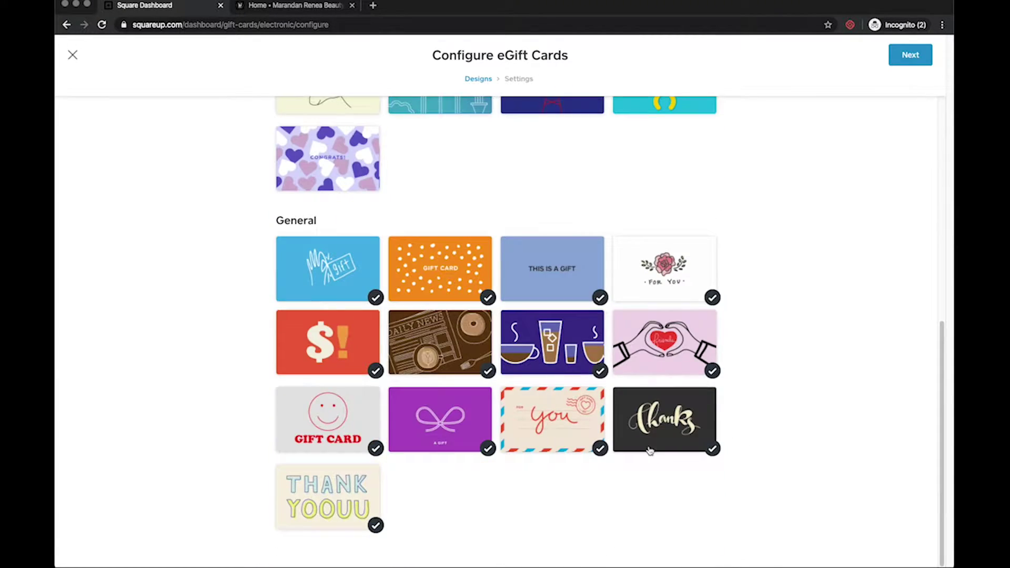
{"action": "left_click", "coordinate": [712, 448]}
{"action": "left_click", "coordinate": [712, 371]}
{"action": "left_click", "coordinate": [712, 298]}
{"action": "left_click", "coordinate": [600, 298]}
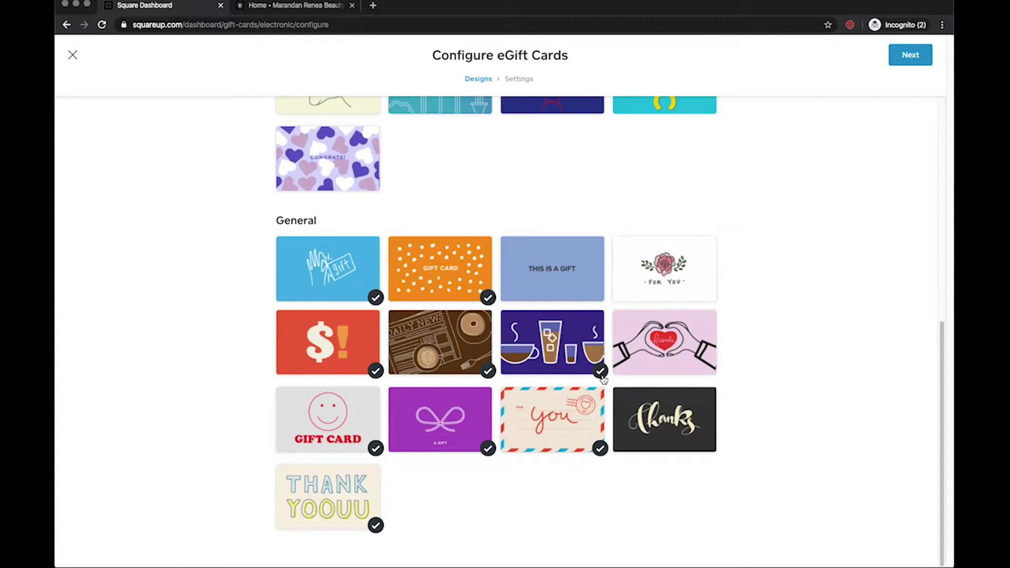
{"action": "left_click", "coordinate": [600, 370]}
{"action": "left_click", "coordinate": [600, 448]}
{"action": "left_click", "coordinate": [488, 447]}
{"action": "left_click", "coordinate": [486, 372]}
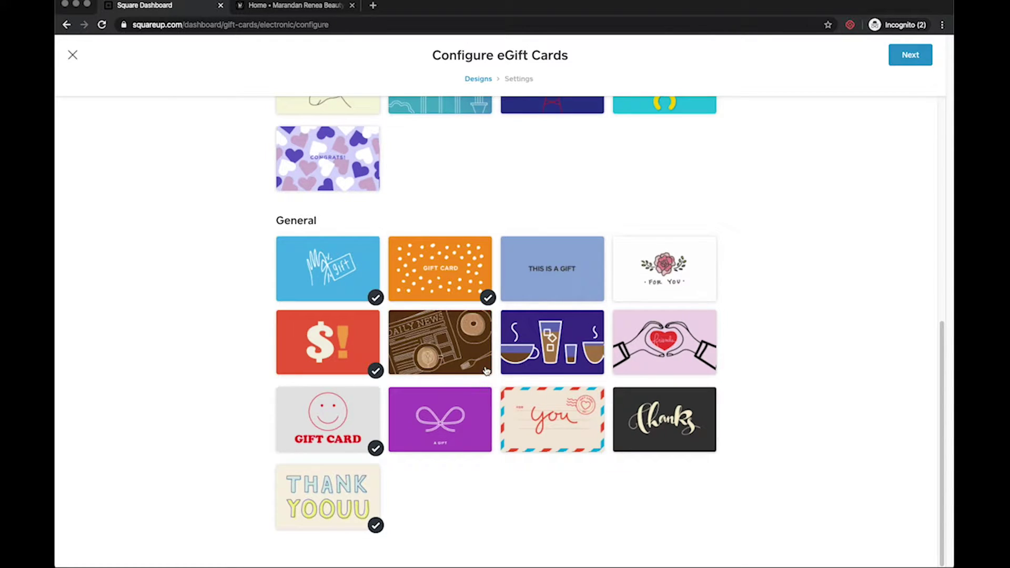
{"action": "left_click", "coordinate": [482, 302]}
{"action": "left_click", "coordinate": [376, 298]}
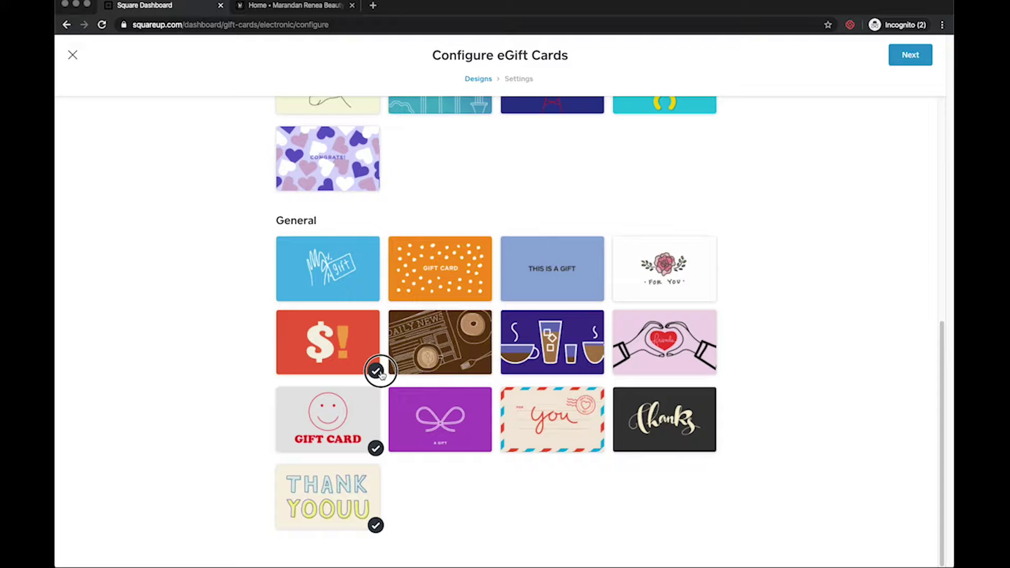
{"action": "left_click", "coordinate": [376, 372]}
{"action": "left_click", "coordinate": [374, 448]}
{"action": "left_click", "coordinate": [376, 524]}
{"action": "scroll", "coordinate": [663, 412], "scroll_direction": "up", "scroll_amount": 10}
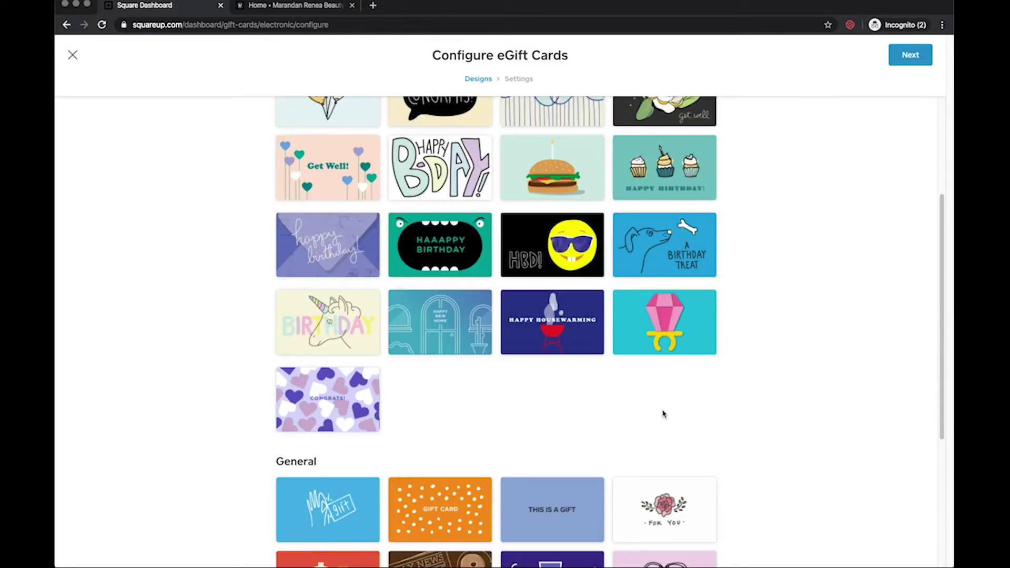
Upload back.png as a second custom card design and save it
{"action": "left_click", "coordinate": [434, 165]}
{"action": "left_click", "coordinate": [513, 355]}
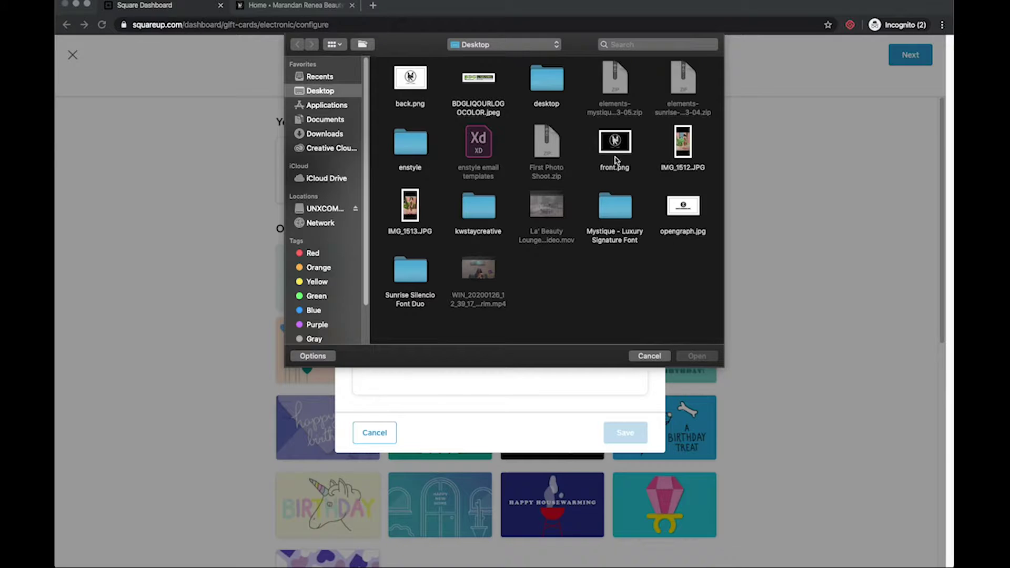
{"action": "left_click", "coordinate": [418, 93]}
{"action": "left_click", "coordinate": [702, 355]}
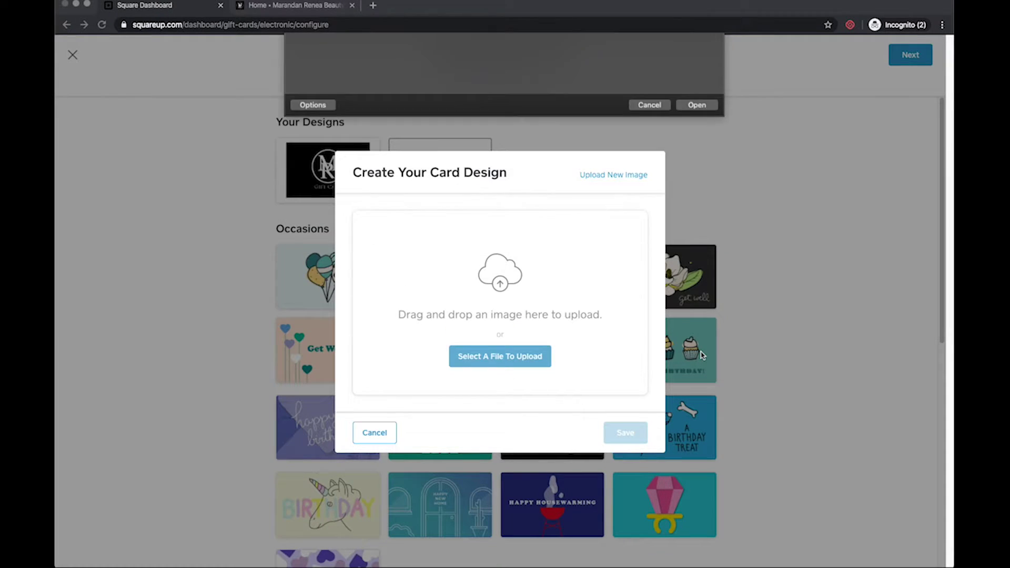
{"action": "left_click", "coordinate": [626, 454]}
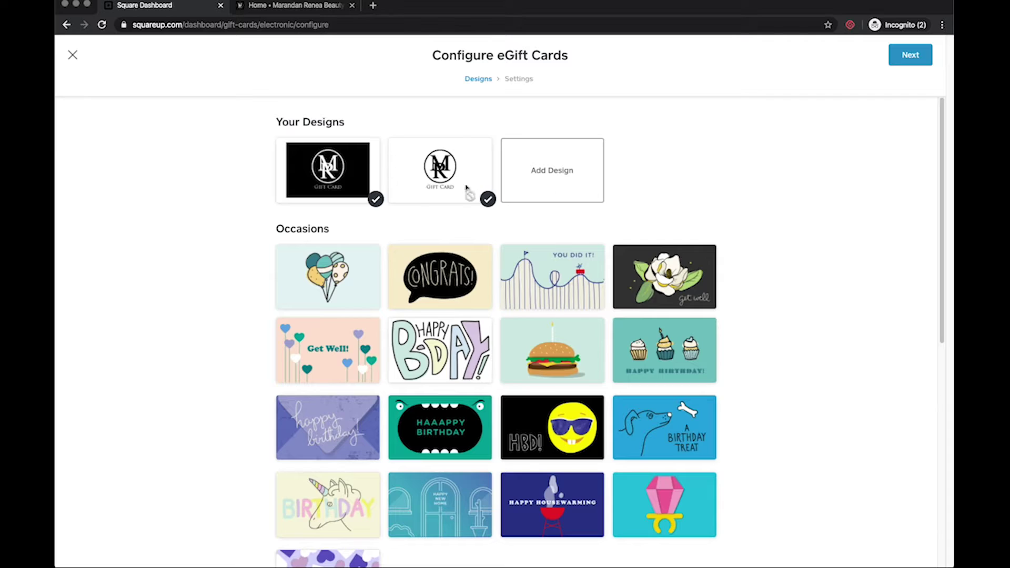
Set the four preset eGift card amounts to 25.00, 50.00, 75.00 and 100.00
{"action": "left_click", "coordinate": [910, 54]}
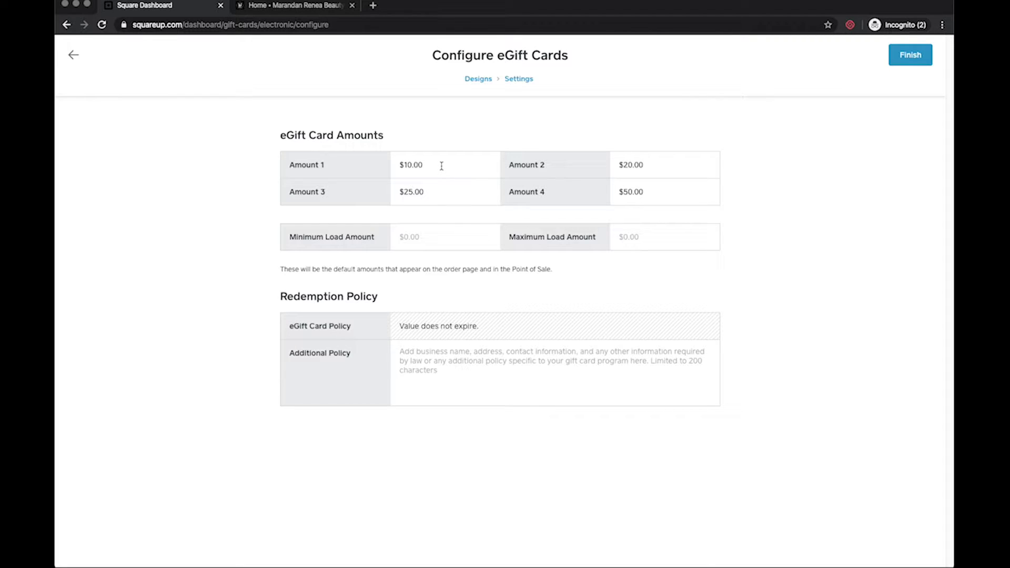
{"action": "left_click", "coordinate": [397, 157]}
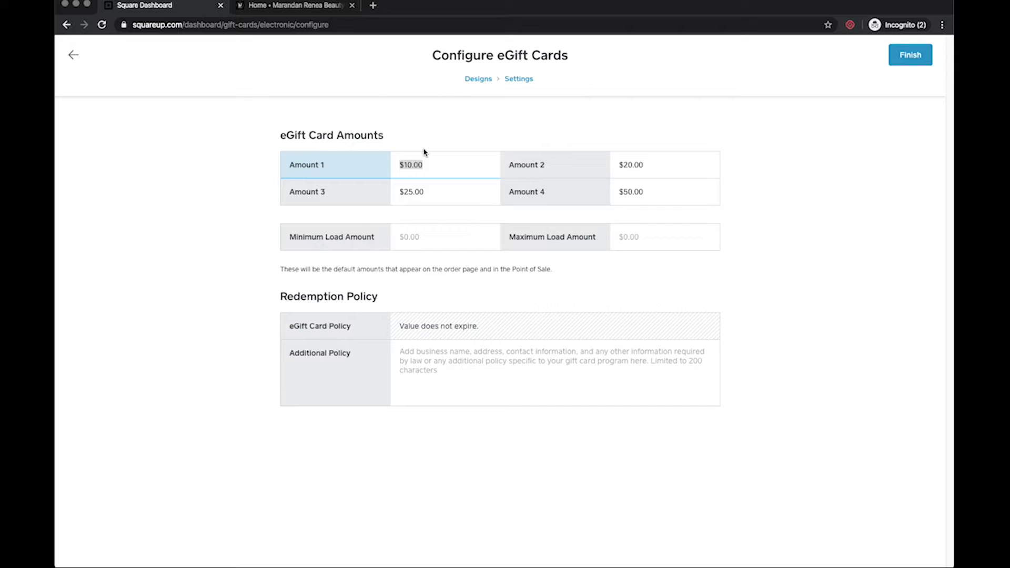
{"action": "type", "text": "25.00"}
{"action": "left_click", "coordinate": [618, 163]}
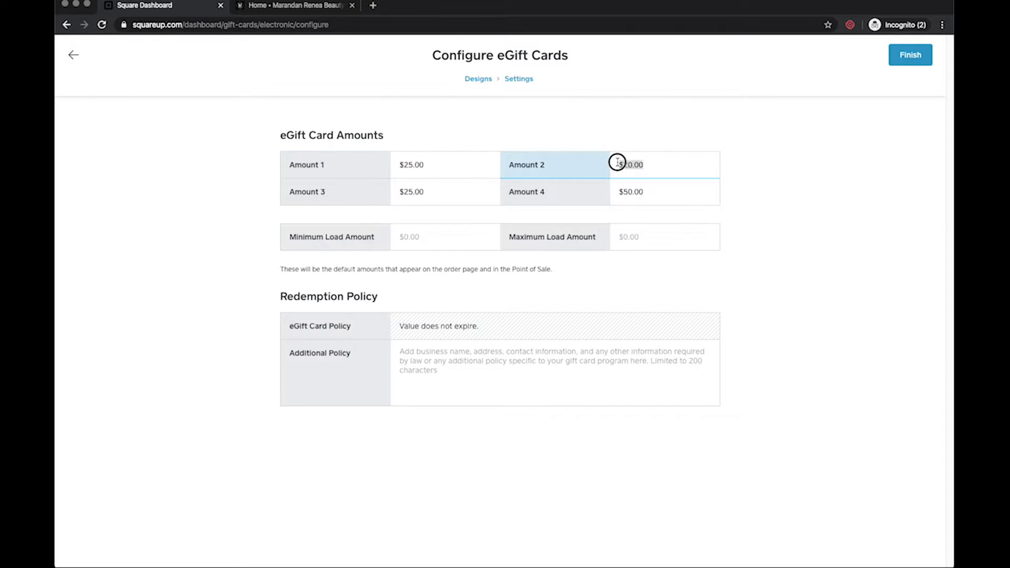
{"action": "type", "text": "50.00"}
{"action": "left_click", "coordinate": [368, 187]}
{"action": "type", "text": "75.00"}
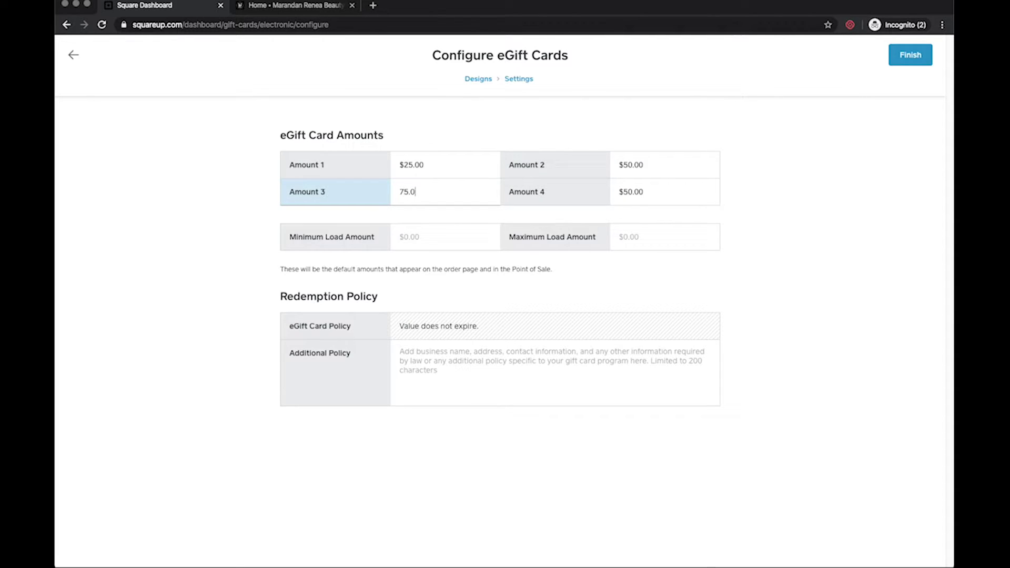
{"action": "left_click", "coordinate": [562, 182]}
{"action": "type", "text": "100.00"}
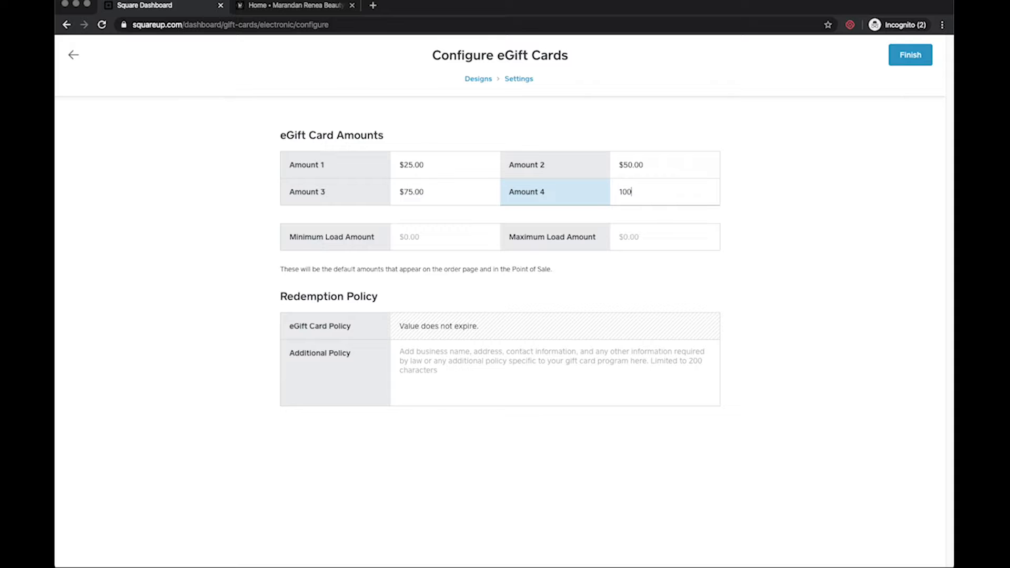
{"action": "left_click", "coordinate": [765, 210]}
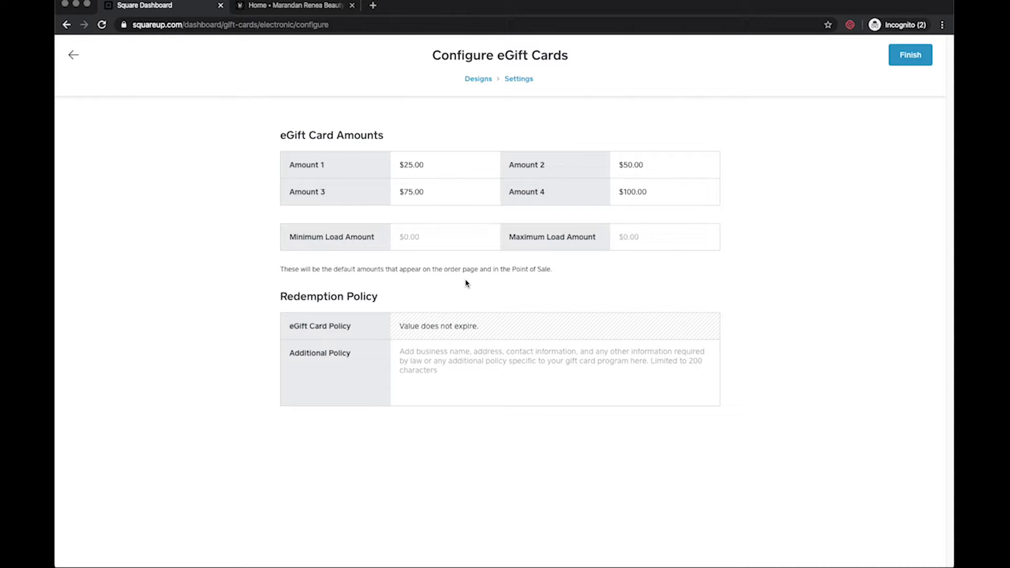
Set a $5.00 minimum and $500.00 maximum load amount
{"action": "left_click", "coordinate": [430, 236]}
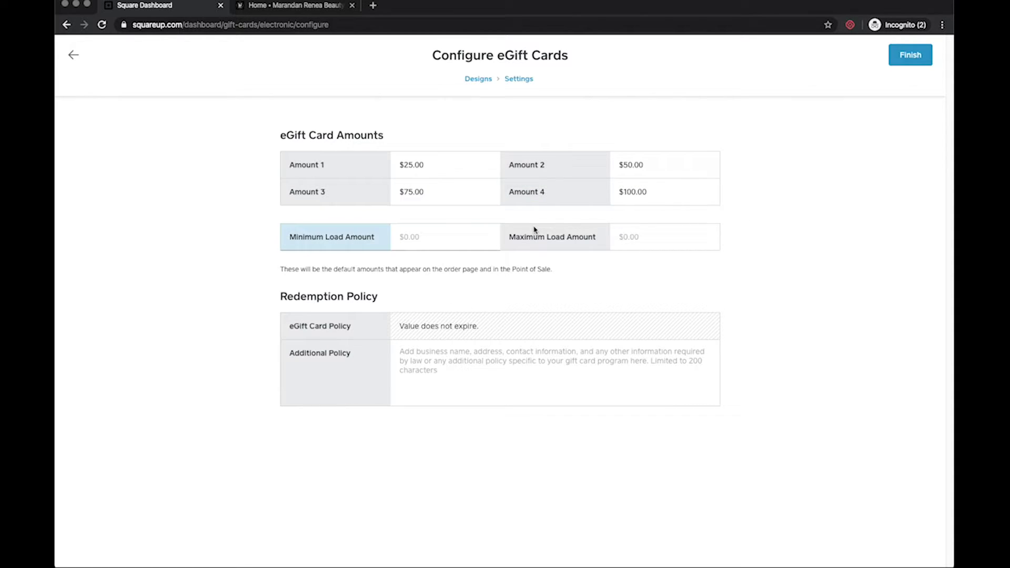
{"action": "type", "text": "5.00"}
{"action": "left_click", "coordinate": [656, 244]}
{"action": "type", "text": "500.00"}
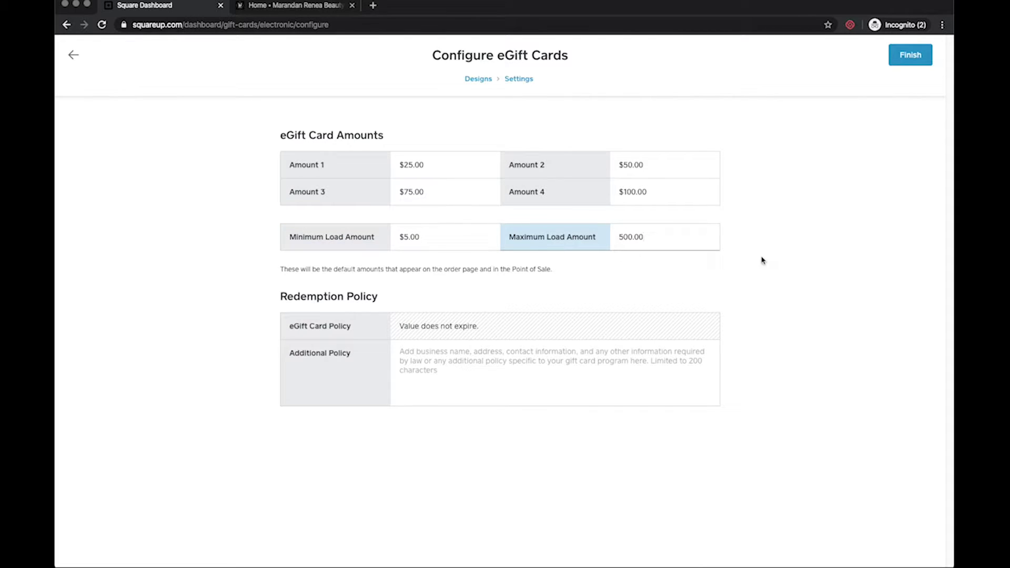
{"action": "left_click", "coordinate": [761, 260]}
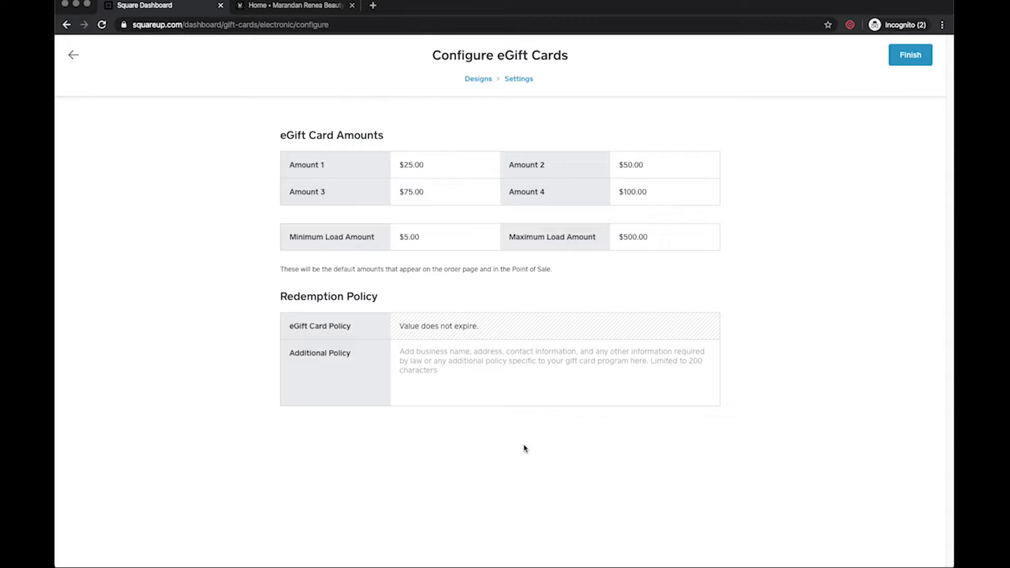
{"action": "left_click", "coordinate": [432, 376]}
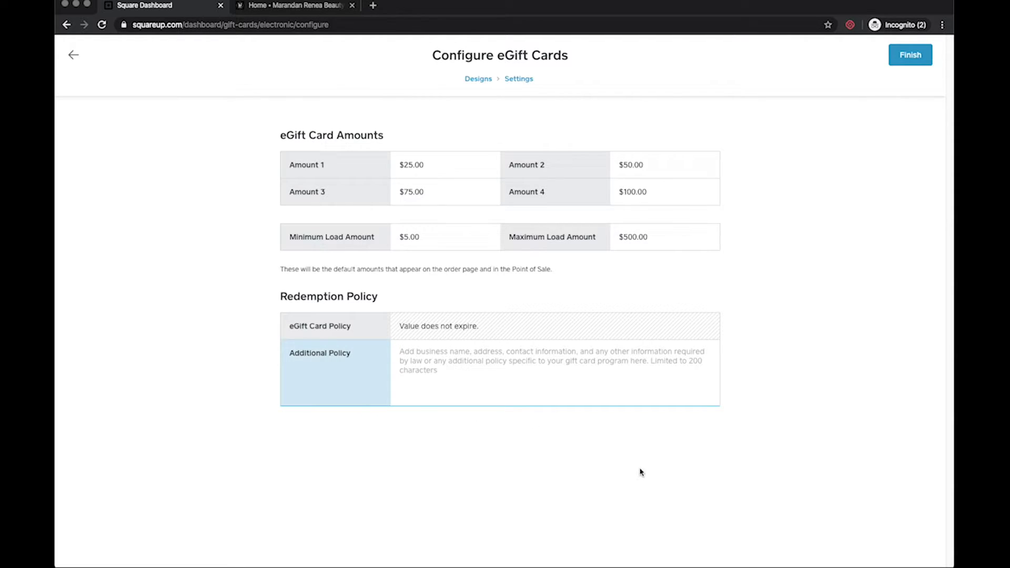
Copy the business's address, e-mail and phone details from the website's Contact page
{"action": "left_click", "coordinate": [323, 7]}
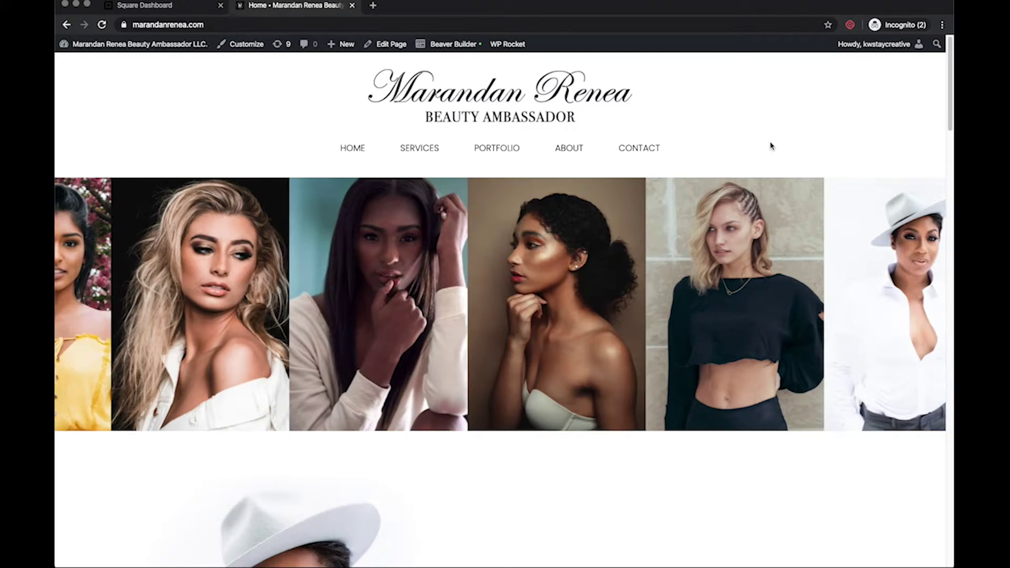
{"action": "left_click", "coordinate": [658, 153]}
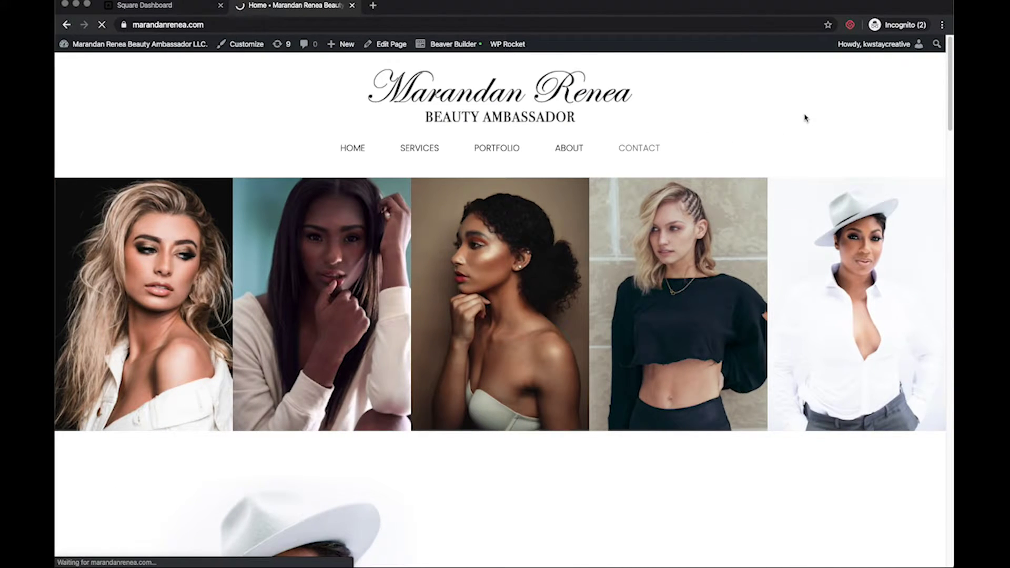
{"action": "scroll", "coordinate": [455, 250], "scroll_direction": "down", "scroll_amount": 3}
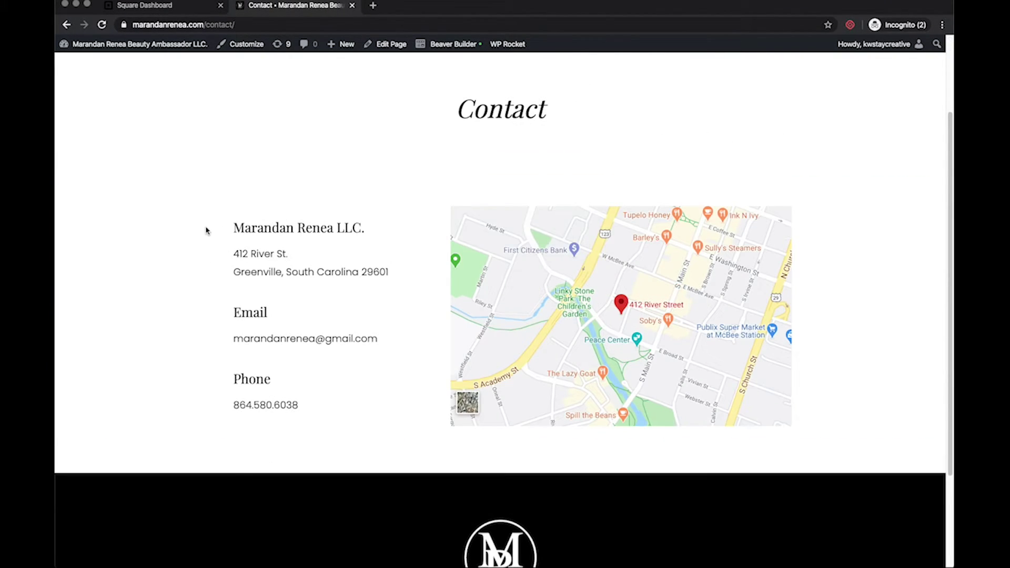
{"action": "left_click_drag", "start_coordinate": [205, 231], "coordinate": [347, 397]}
{"action": "key", "text": "super+c"}
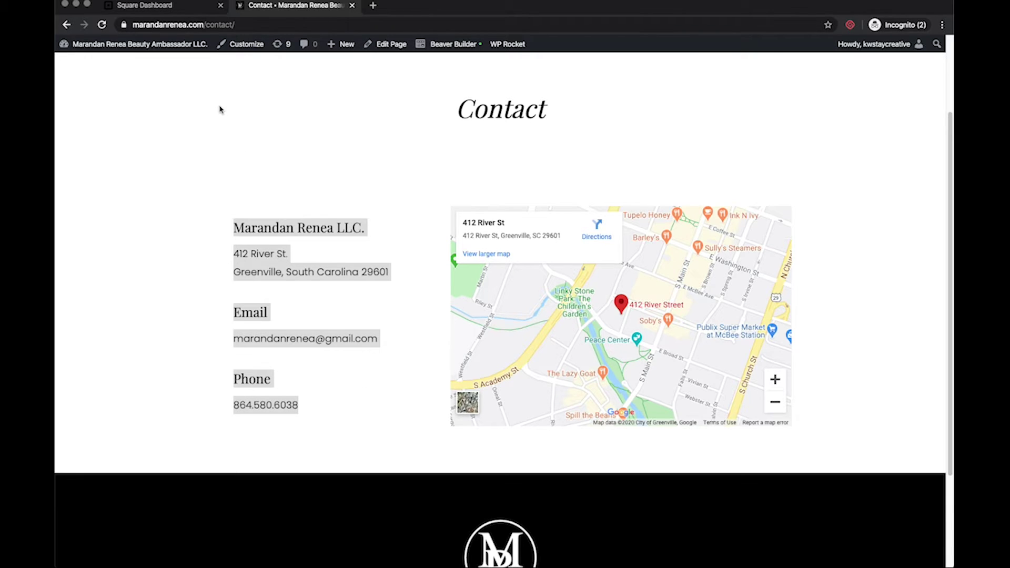
{"action": "left_click", "coordinate": [189, 5]}
Paste the copied contact details into the Additional Policy box
{"action": "left_click", "coordinate": [471, 353]}
{"action": "key", "text": "super+v"}
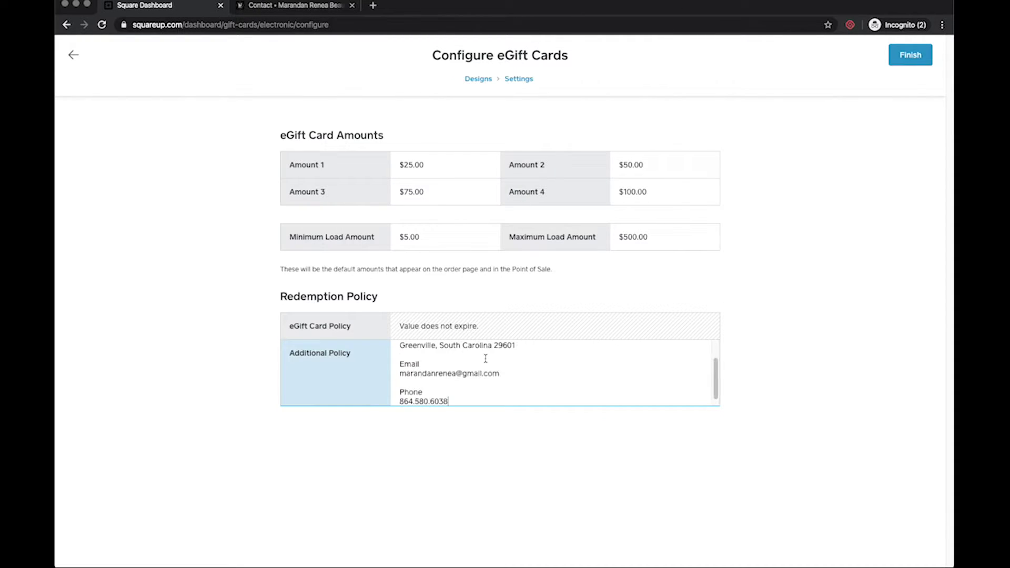
{"action": "scroll", "coordinate": [485, 359], "scroll_direction": "up", "scroll_amount": 2}
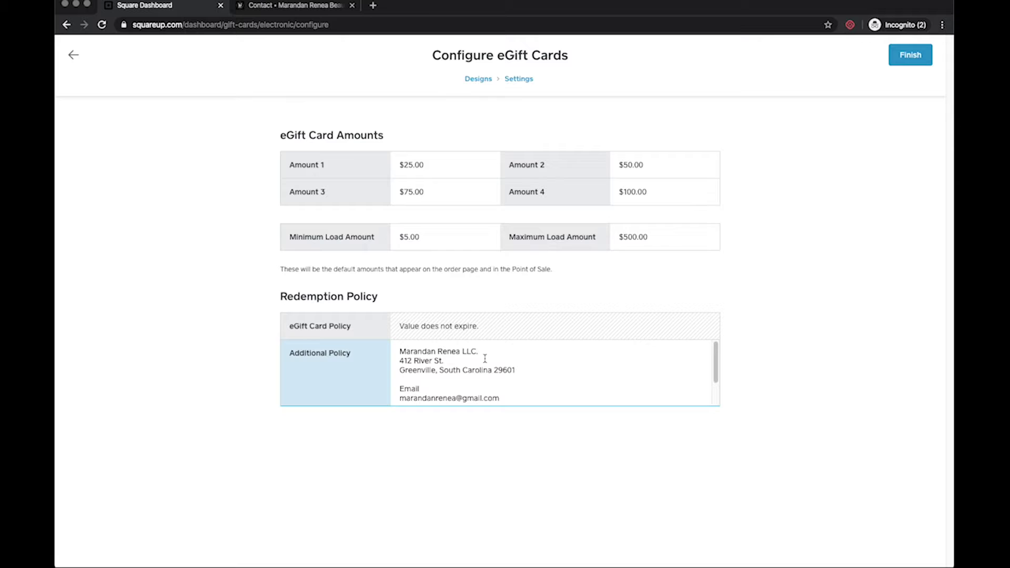
{"action": "scroll", "coordinate": [485, 360], "scroll_direction": "down", "scroll_amount": 2}
{"action": "scroll", "coordinate": [485, 359], "scroll_direction": "up", "scroll_amount": 2}
{"action": "scroll", "coordinate": [442, 367], "scroll_direction": "down", "scroll_amount": 2}
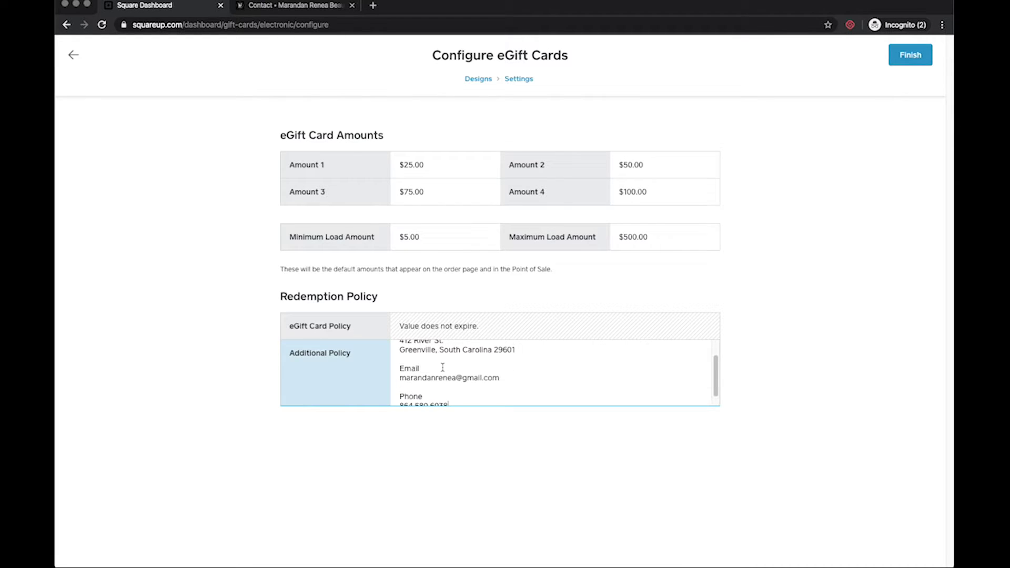
{"action": "scroll", "coordinate": [450, 387], "scroll_direction": "down", "scroll_amount": 1}
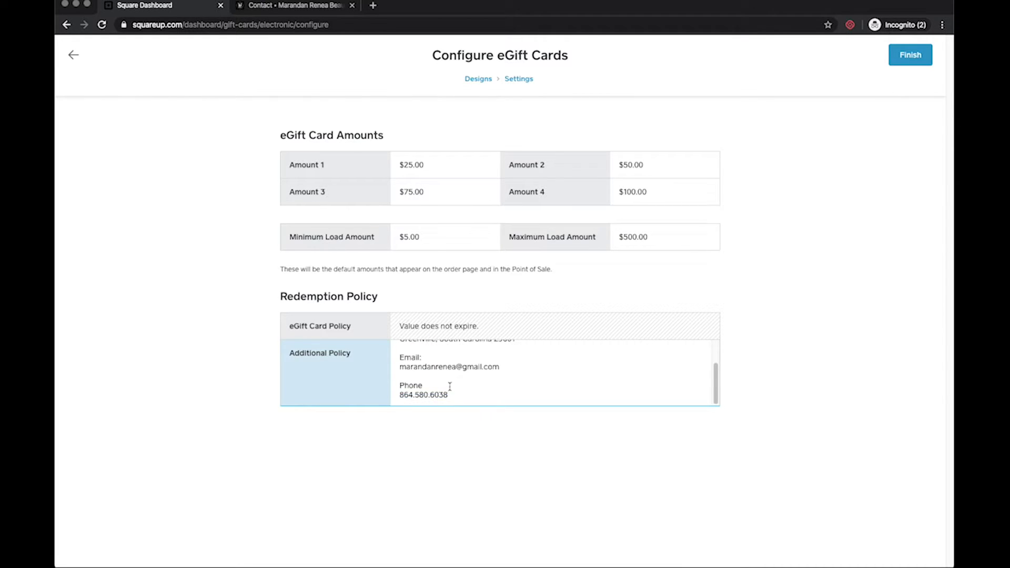
Join the email and phone values onto their label lines and finish eGift Card setup
{"action": "left_click", "coordinate": [431, 385]}
{"action": "left_click", "coordinate": [398, 363]}
{"action": "key", "text": "BackSpace"}
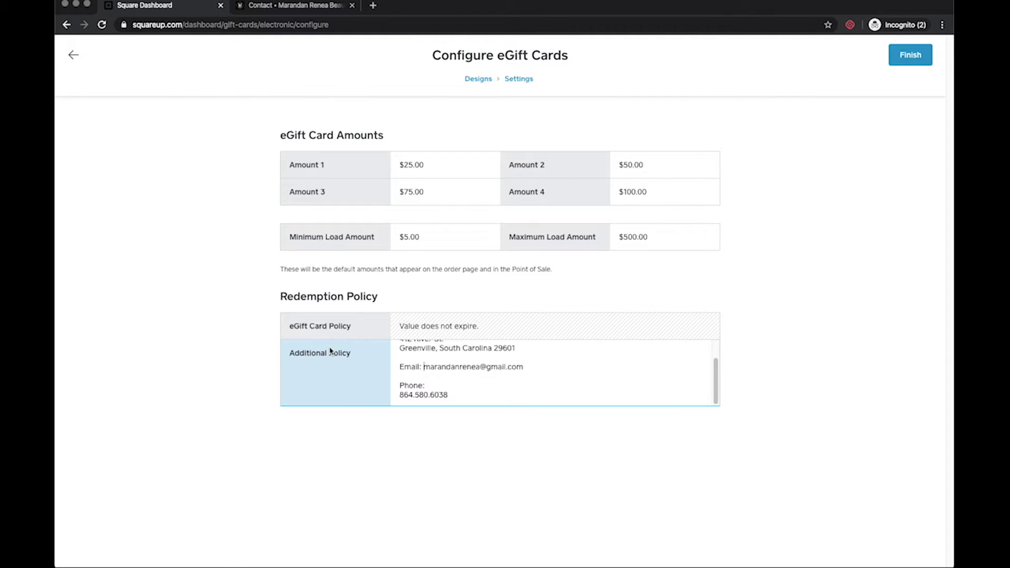
{"action": "left_click", "coordinate": [399, 394]}
{"action": "key", "text": "BackSpace"}
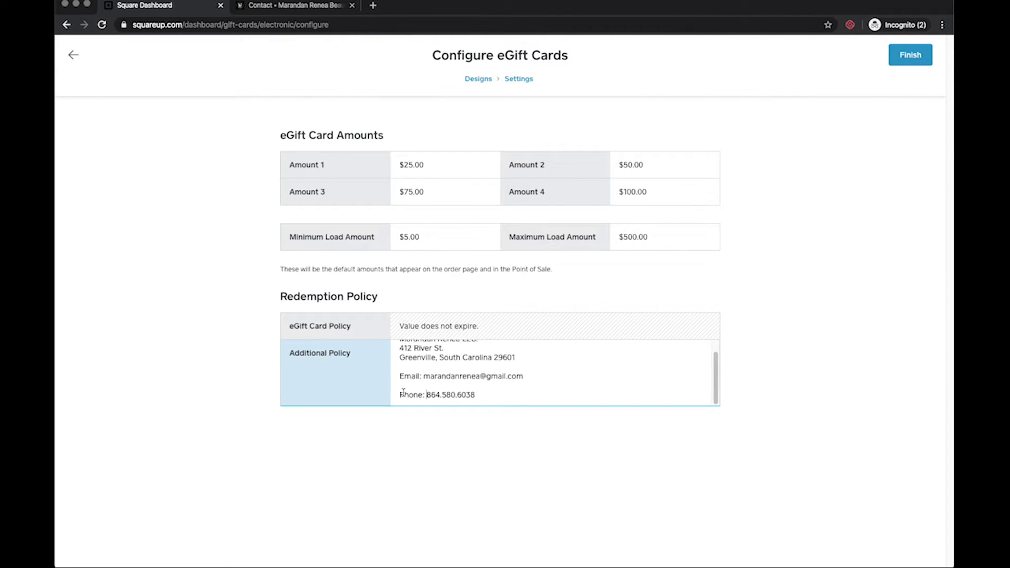
{"action": "scroll", "coordinate": [405, 391], "scroll_direction": "up", "scroll_amount": 1}
{"action": "scroll", "coordinate": [464, 346], "scroll_direction": "down", "scroll_amount": 1}
{"action": "left_click", "coordinate": [926, 62]}
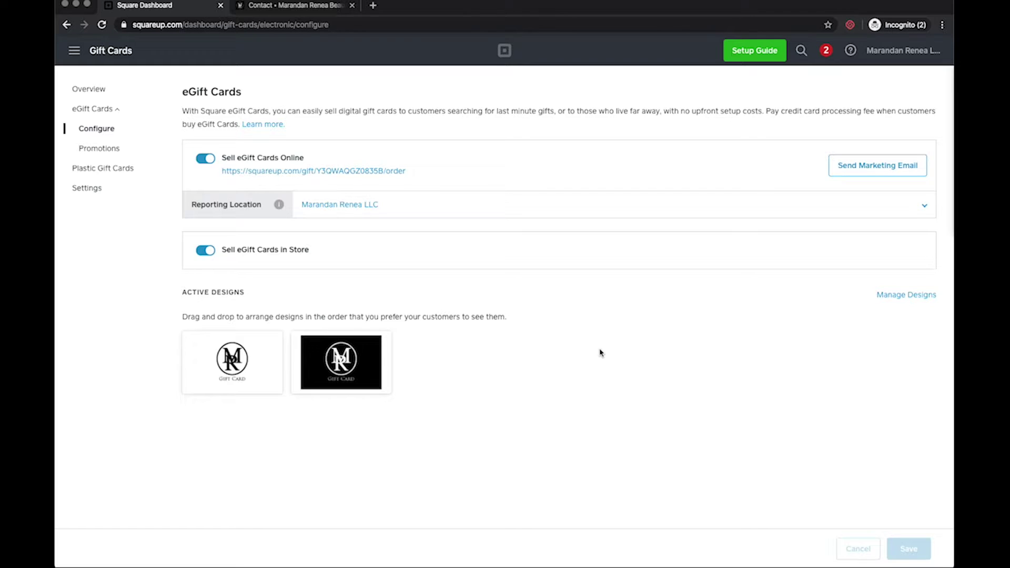
Open the public eGift Card order page and flip between the black and white designs
{"action": "left_click", "coordinate": [359, 171]}
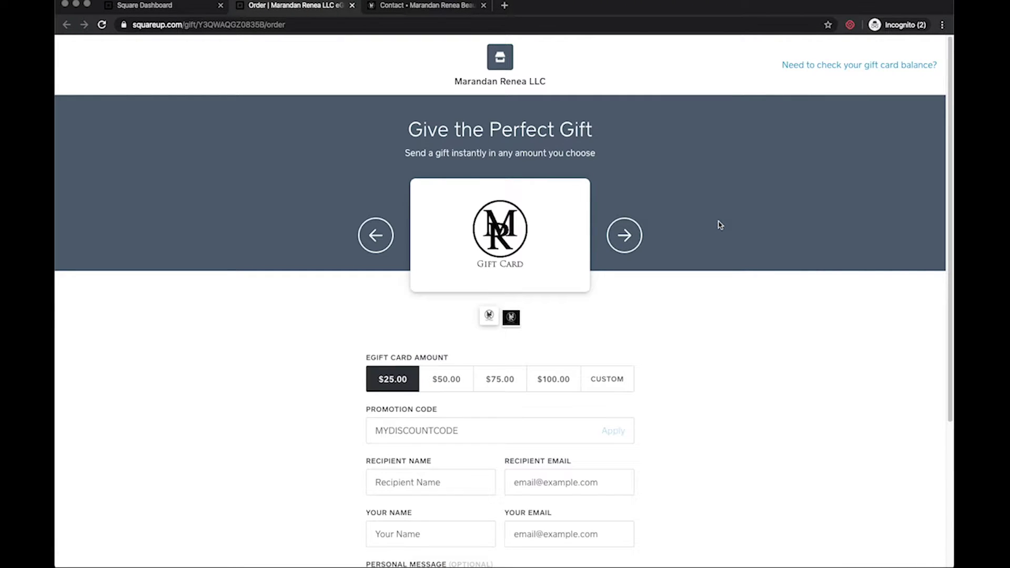
{"action": "scroll", "coordinate": [721, 234], "scroll_direction": "down", "scroll_amount": 4}
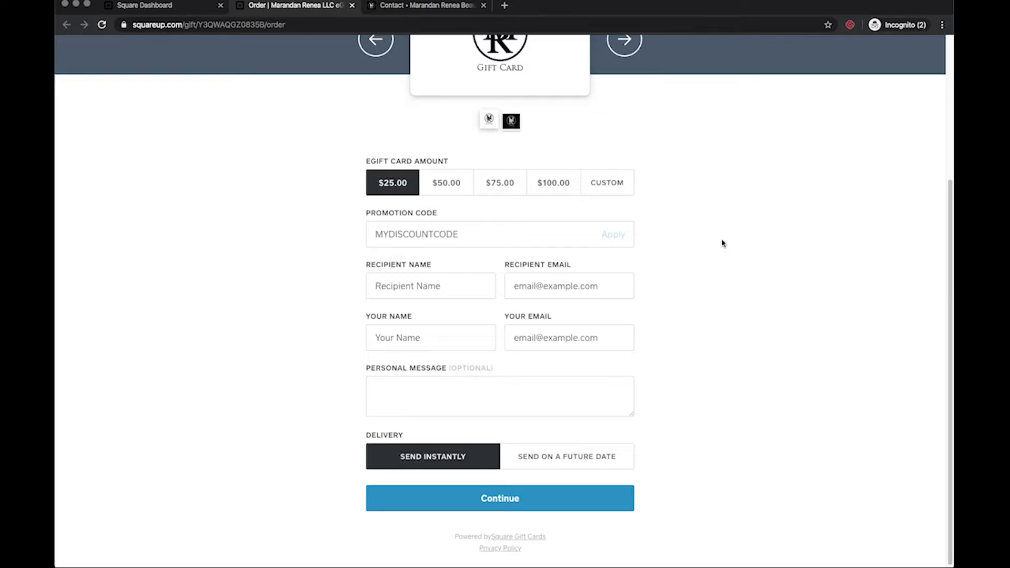
{"action": "scroll", "coordinate": [721, 242], "scroll_direction": "up", "scroll_amount": 2}
{"action": "left_click", "coordinate": [624, 125]}
{"action": "left_click", "coordinate": [383, 135]}
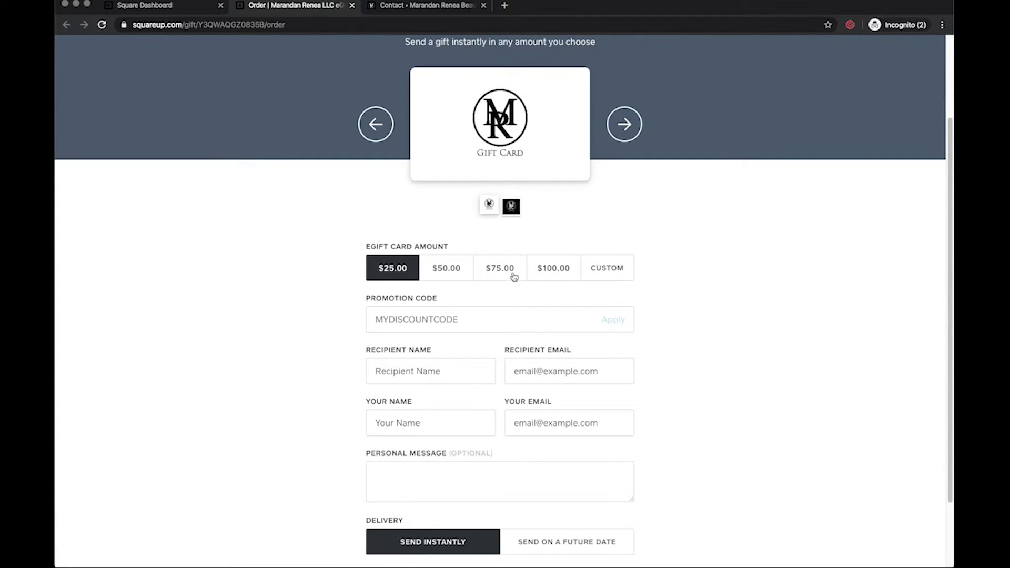
Check the CUSTOM $5–$500 amount option, then select the order page's URL
{"action": "left_click", "coordinate": [604, 271]}
{"action": "scroll", "coordinate": [425, 322], "scroll_direction": "down", "scroll_amount": 1}
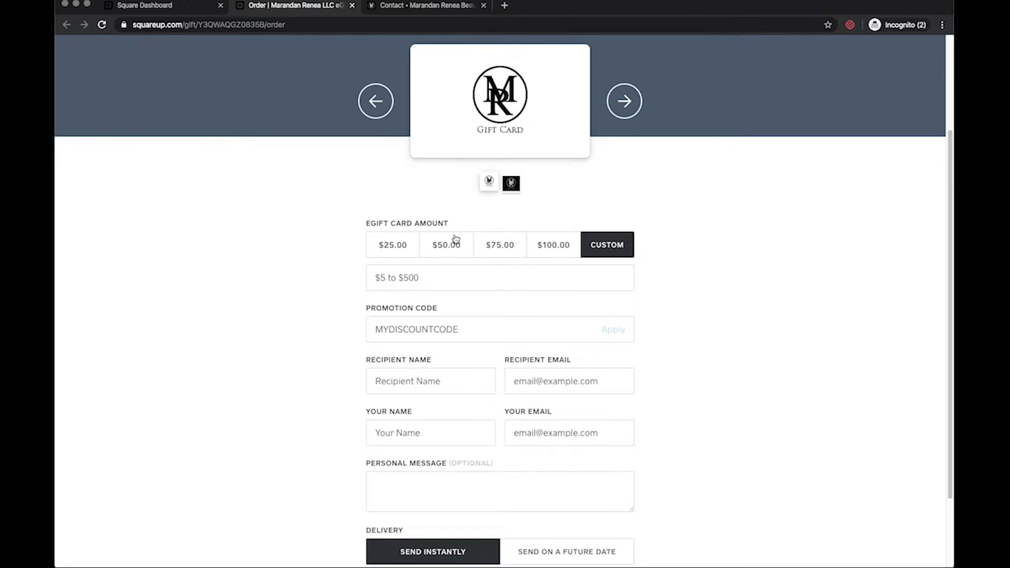
{"action": "scroll", "coordinate": [637, 314], "scroll_direction": "down", "scroll_amount": 3}
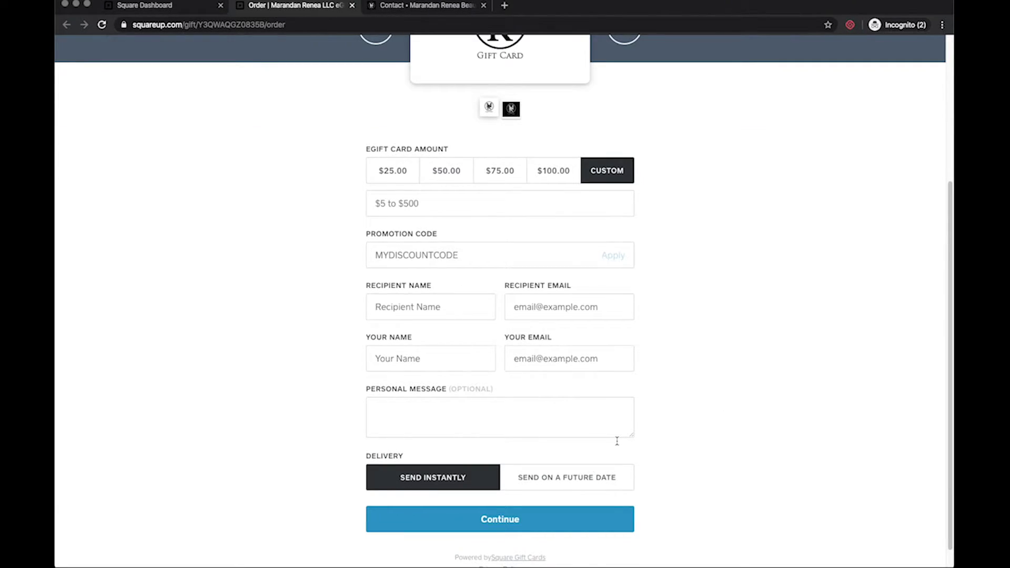
{"action": "scroll", "coordinate": [617, 440], "scroll_direction": "up", "scroll_amount": 8}
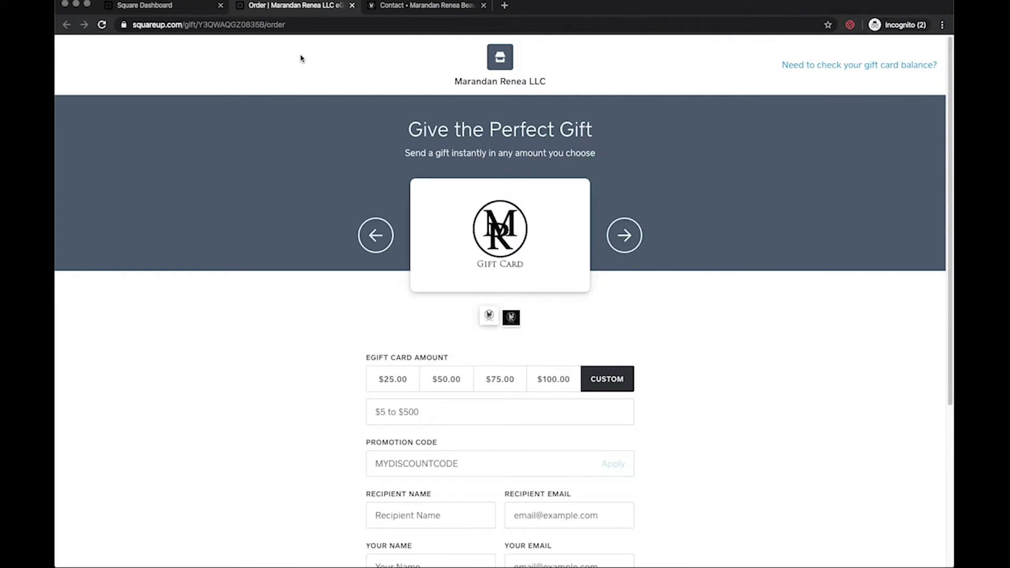
{"action": "left_click", "coordinate": [291, 23]}
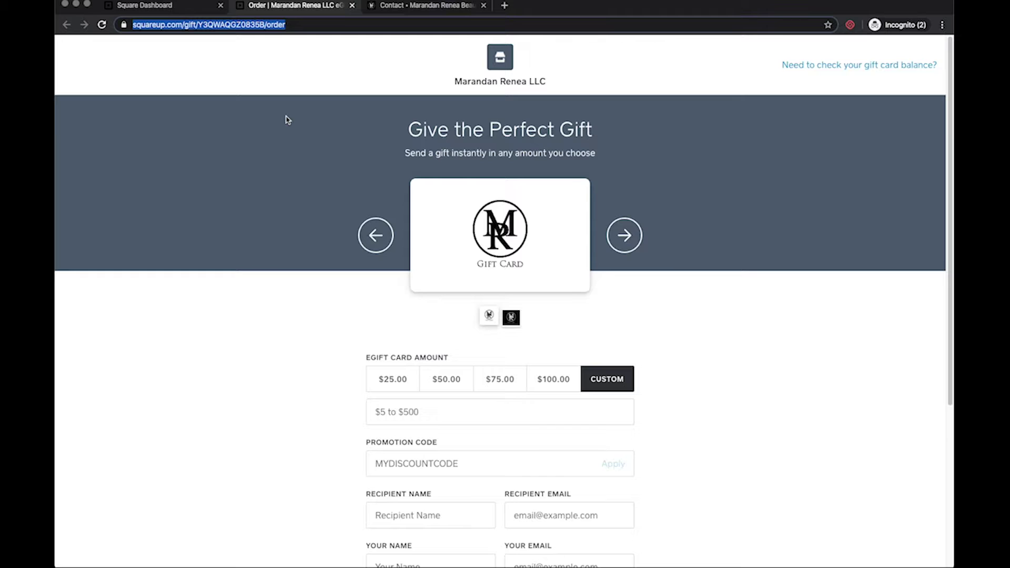
Switch to the website's Contact tab and use the site logo to reach the home page
{"action": "left_click", "coordinate": [428, 6]}
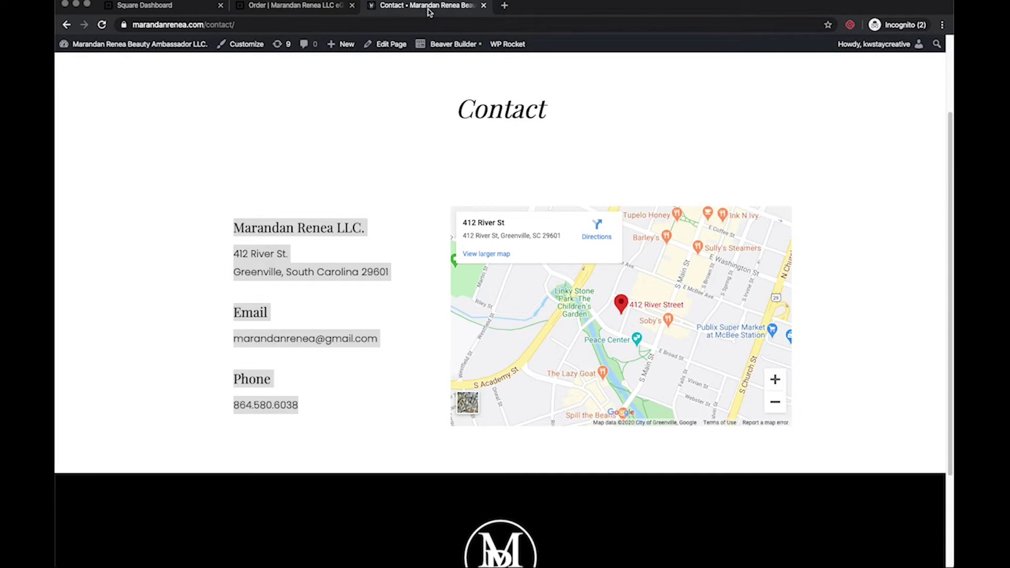
{"action": "scroll", "coordinate": [353, 104], "scroll_direction": "up", "scroll_amount": 2}
{"action": "left_click", "coordinate": [415, 96]}
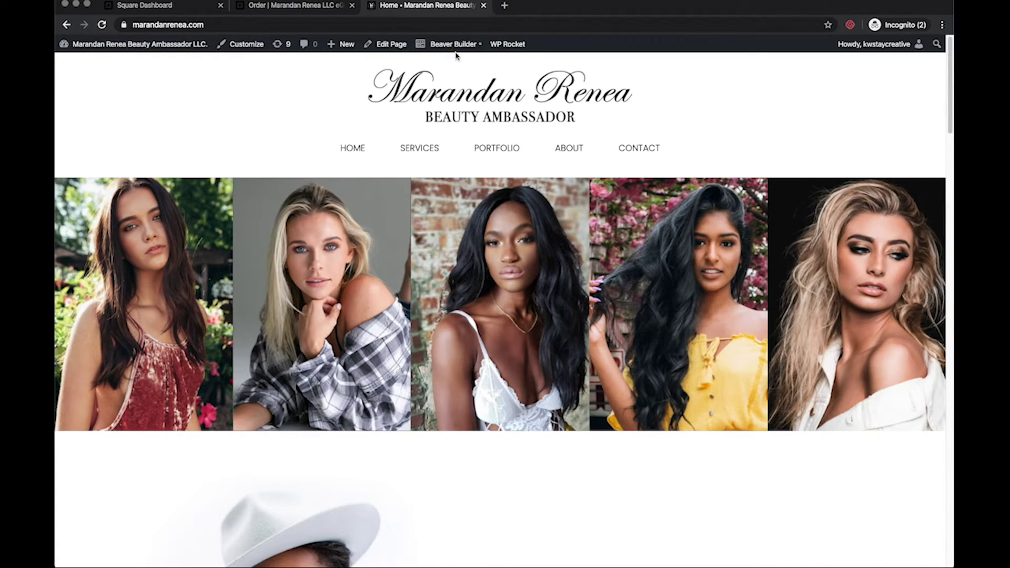
Open the site Header layout in Beaver Builder for editing
{"action": "mouse_move", "coordinate": [455, 55]}
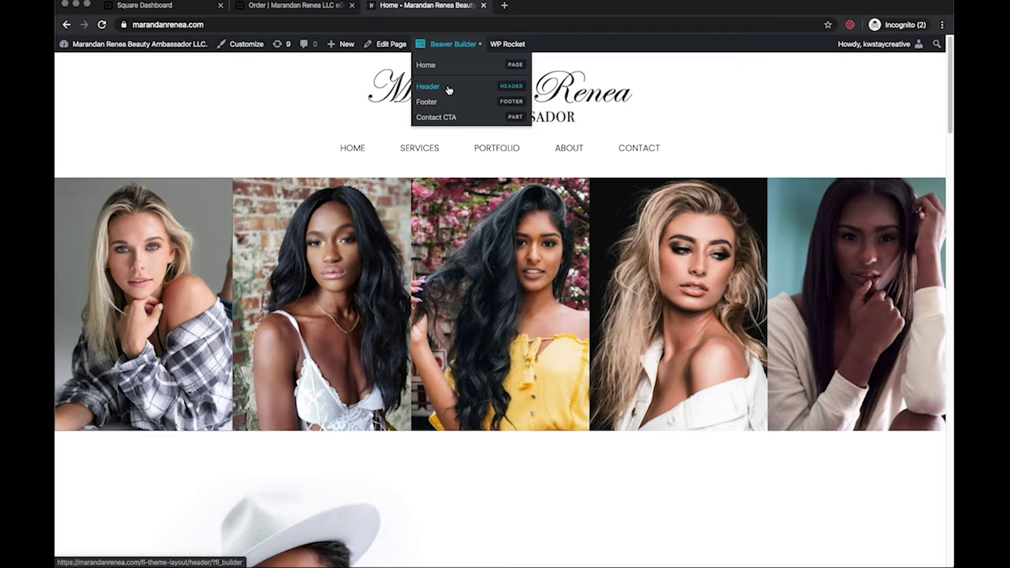
{"action": "left_click", "coordinate": [448, 90]}
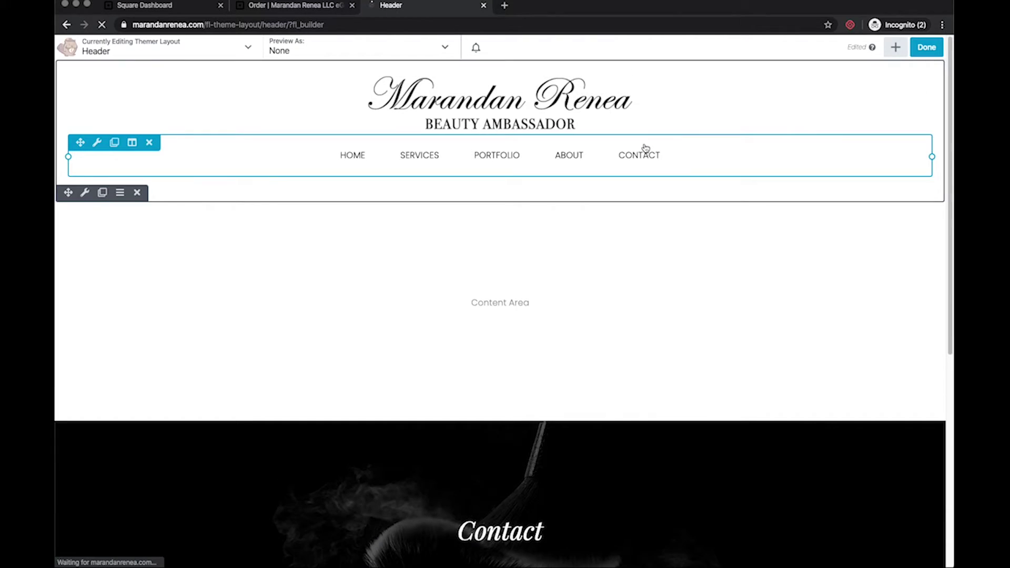
{"action": "left_click", "coordinate": [926, 47]}
{"action": "left_click", "coordinate": [920, 48]}
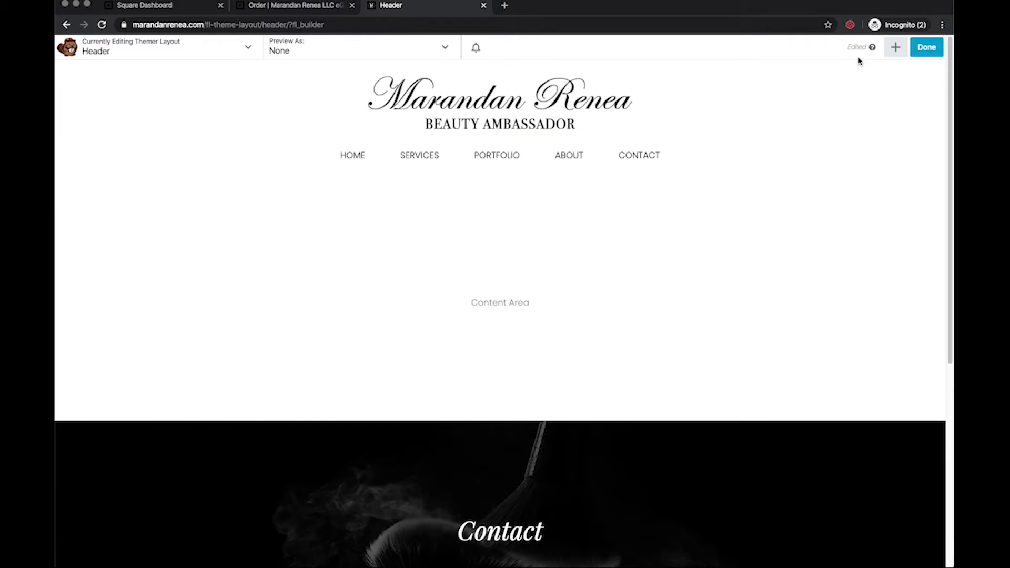
Add a PowerPack Announcement Bar with a PURCHASE GIFT CARD button, save it, and publish the header
{"action": "left_click", "coordinate": [896, 49]}
{"action": "left_click", "coordinate": [920, 101]}
{"action": "type", "text": "a"}
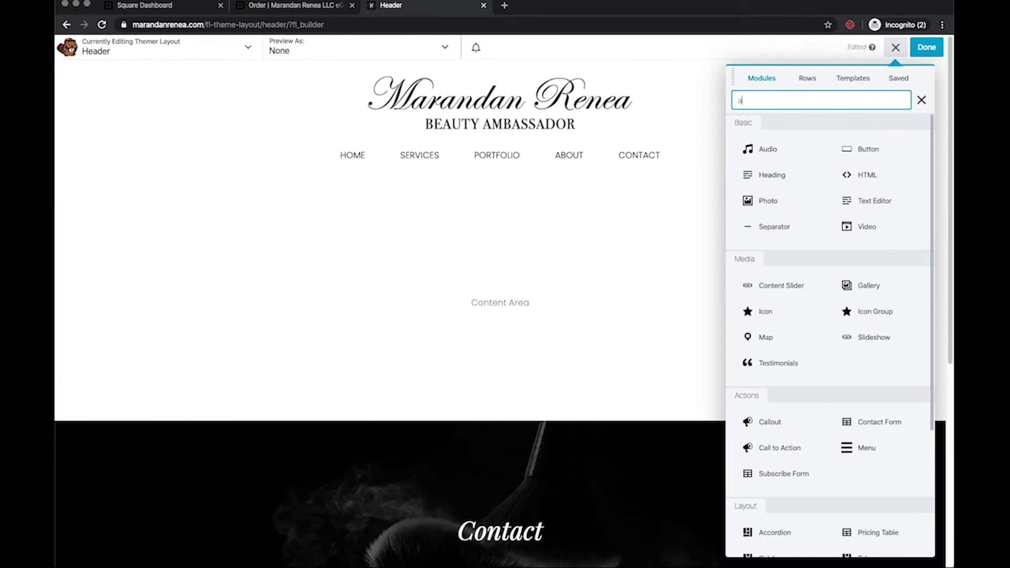
{"action": "type", "text": "nnouncwe"}
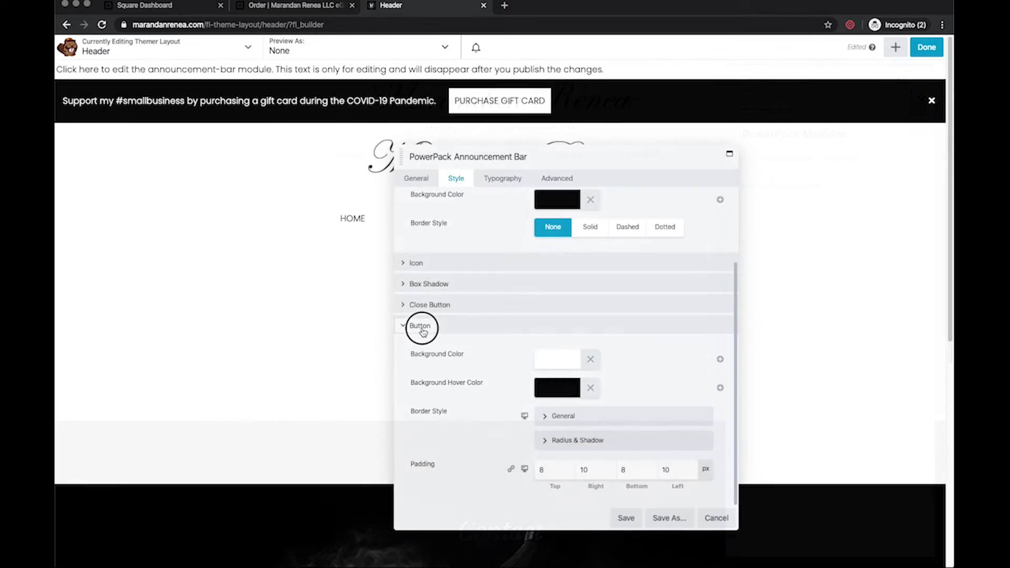
{"action": "left_click", "coordinate": [419, 326]}
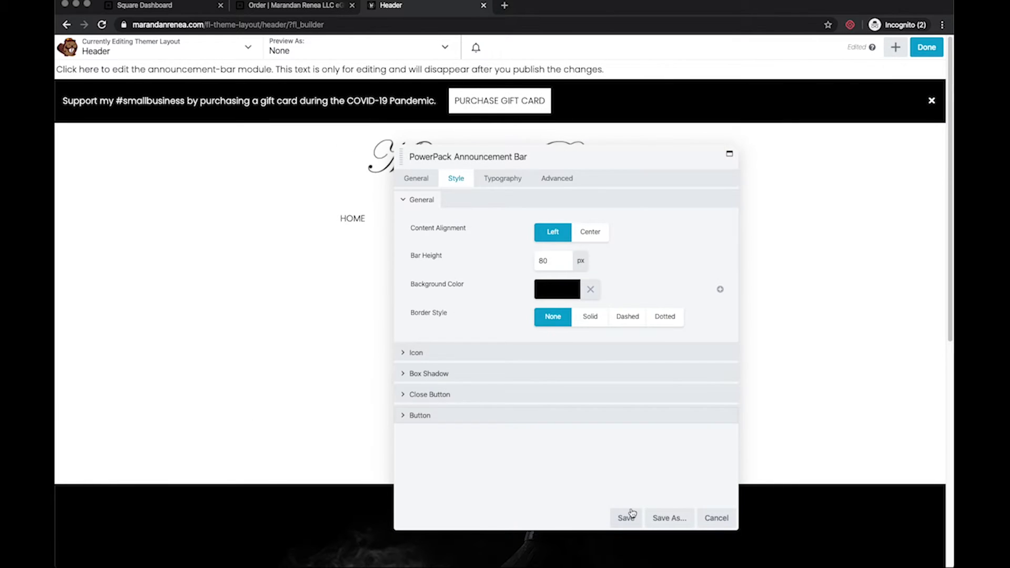
{"action": "left_click", "coordinate": [621, 518]}
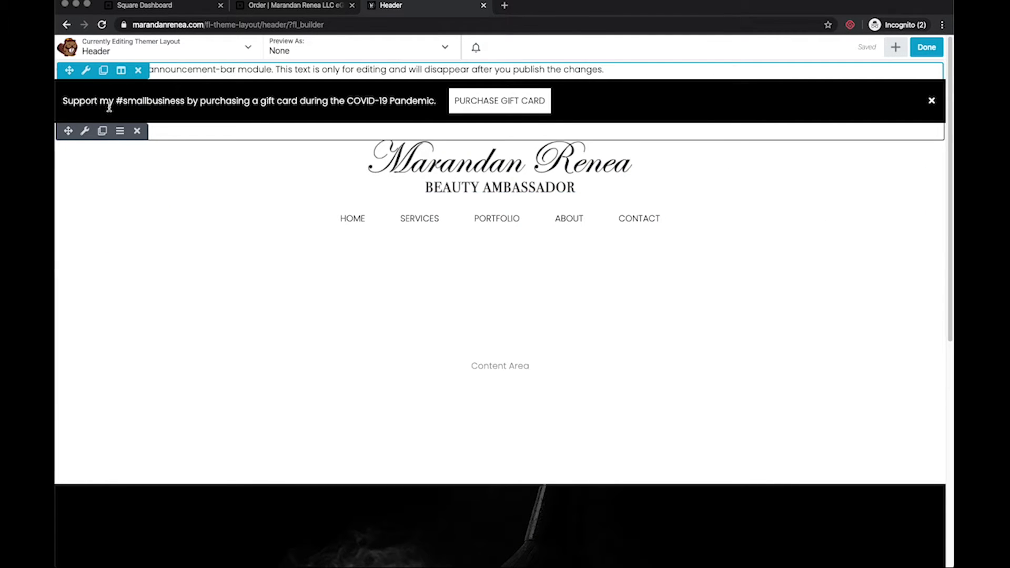
{"action": "left_click", "coordinate": [926, 47]}
{"action": "left_click", "coordinate": [878, 47]}
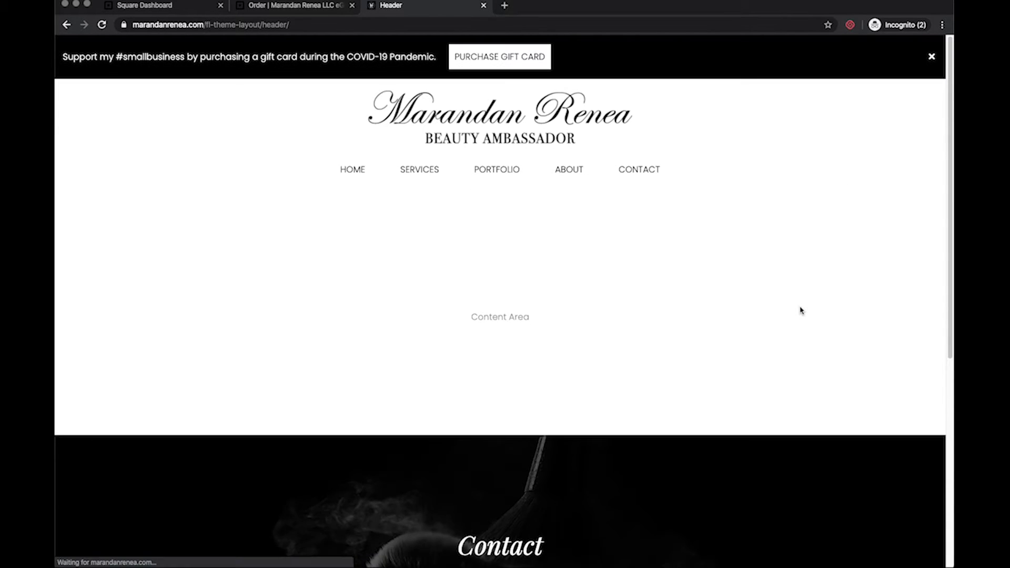
Check the homepage's PURCHASE GIFT CARD button opens the Square order page, then close that page
{"action": "left_click", "coordinate": [353, 168]}
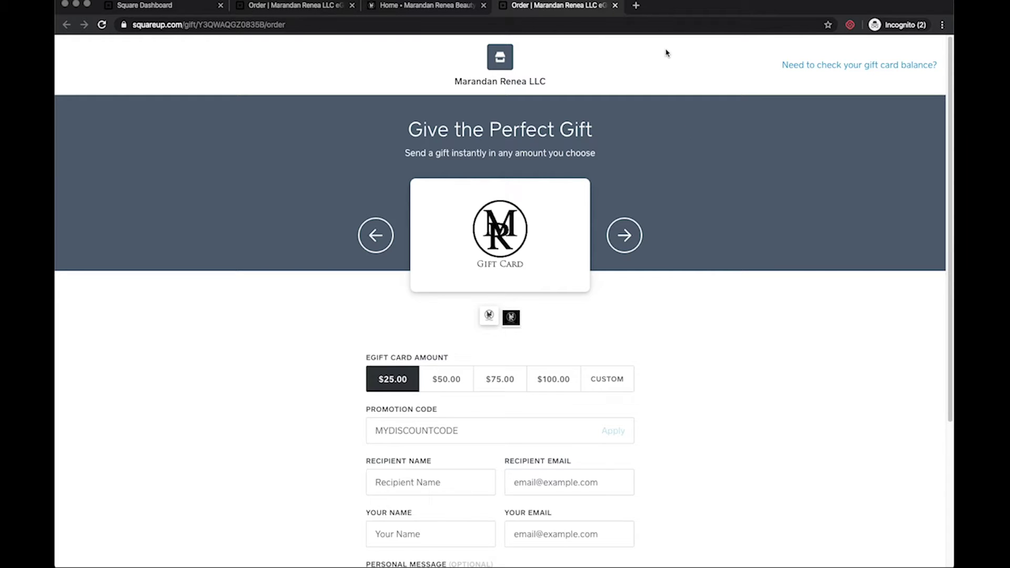
{"action": "left_click", "coordinate": [615, 6]}
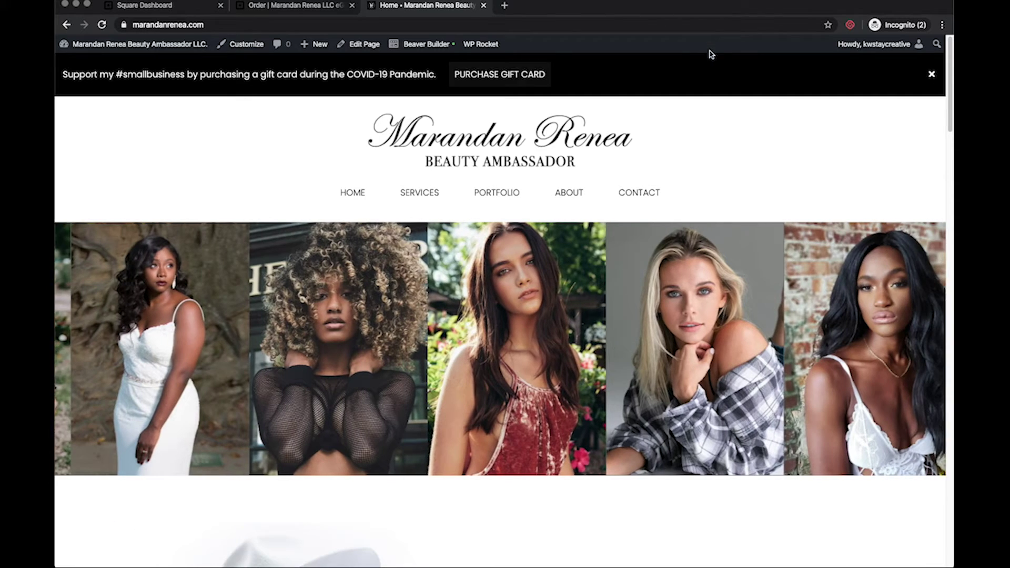